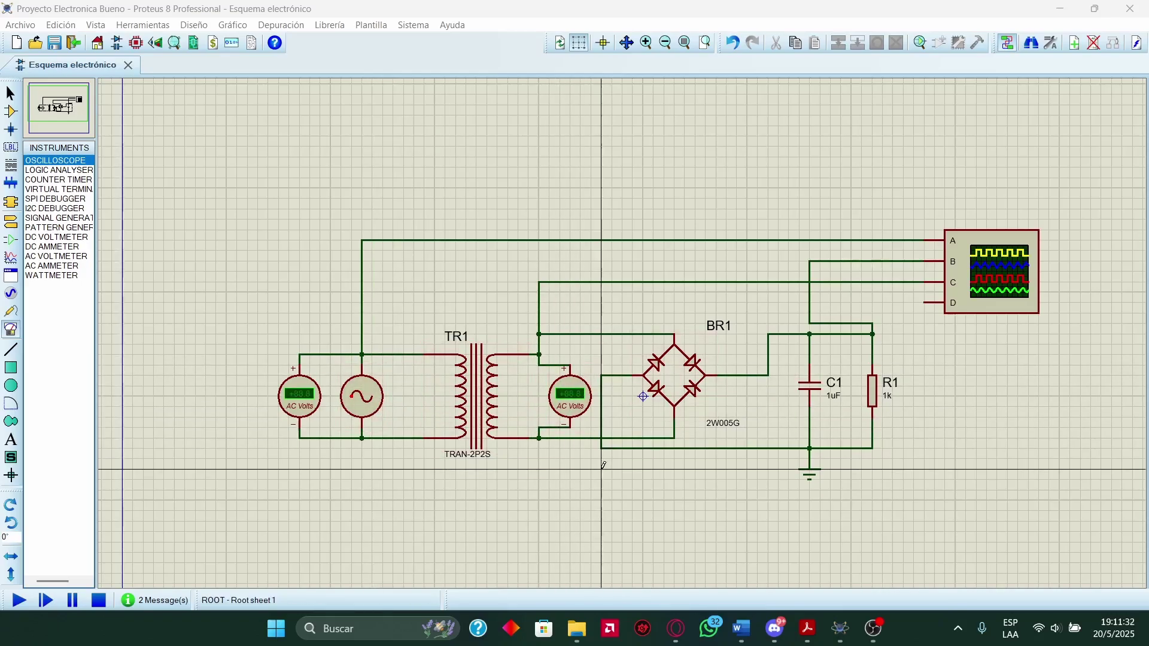
Switch to the Word document Electrónica Proyecto.docx and examine the Vpico formula that converts the RMS supply voltage to peak voltage.
click(741, 628)
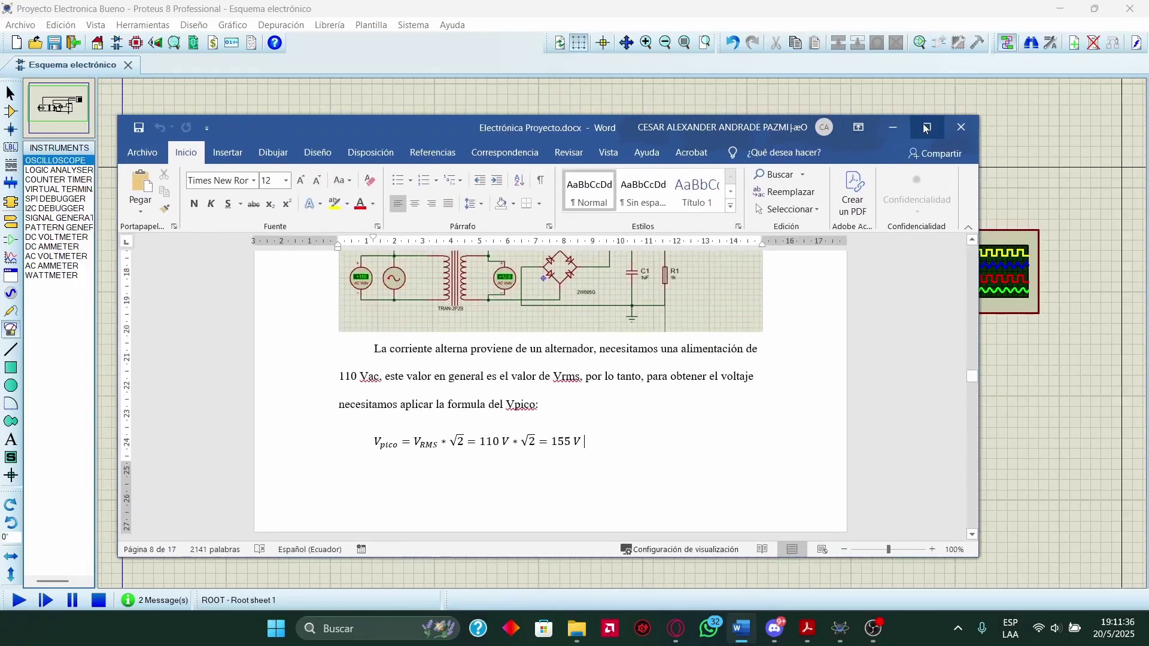
click(927, 127)
click(421, 326)
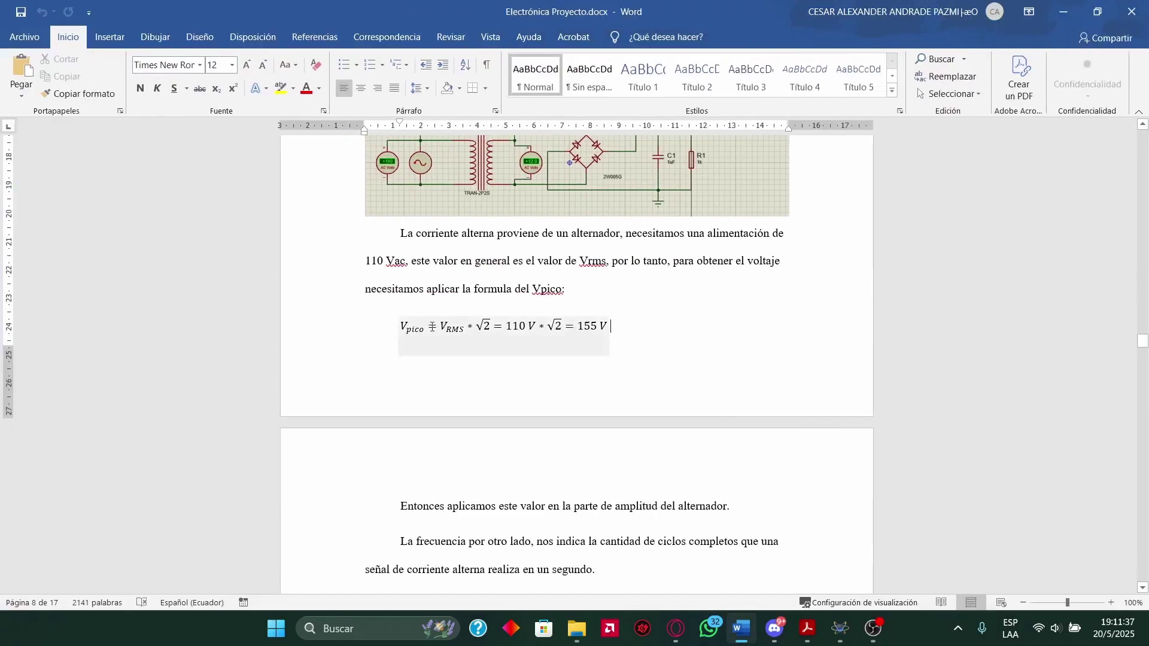
double_click(459, 329)
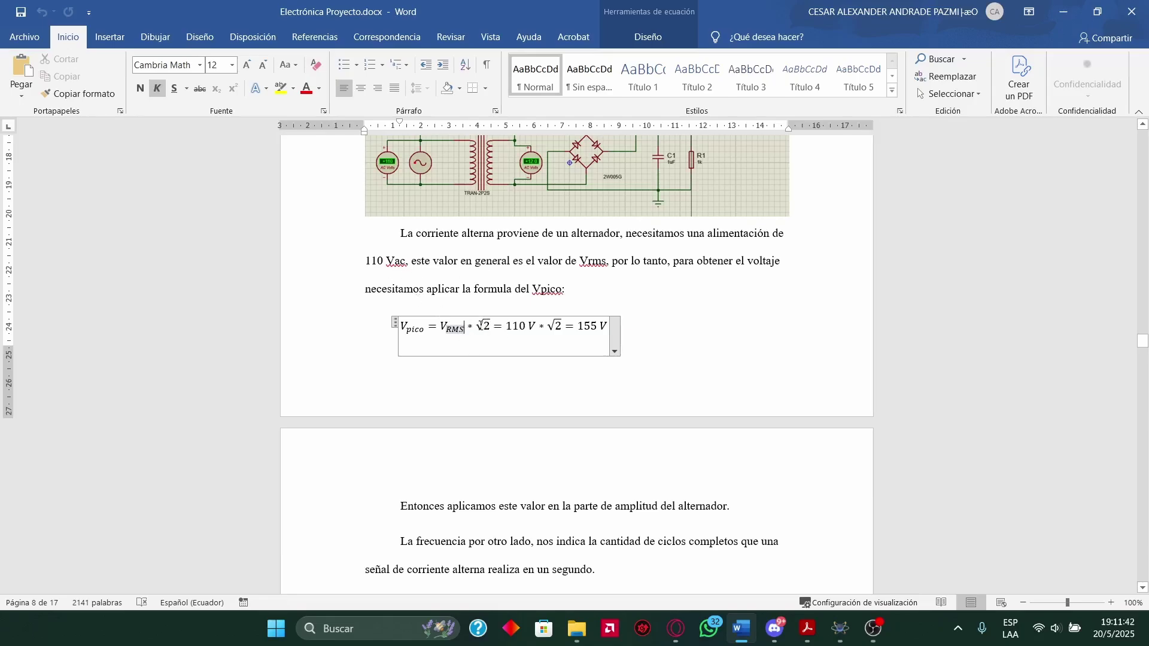
click(562, 329)
click(577, 303)
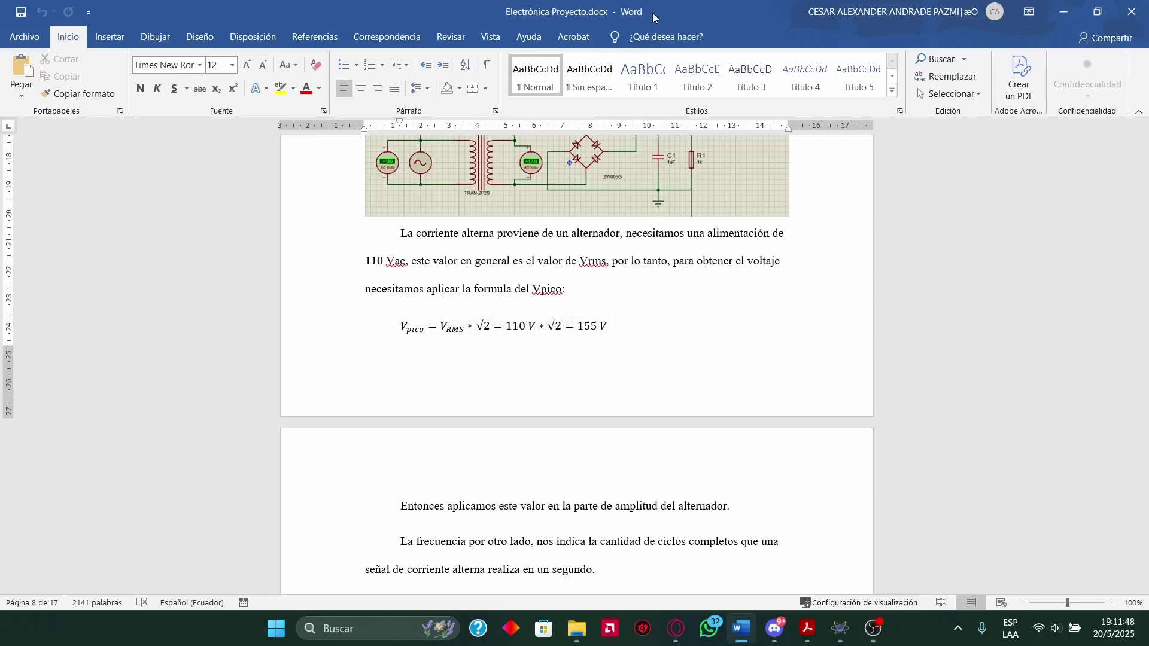
drag(655, 18, 1148, 21)
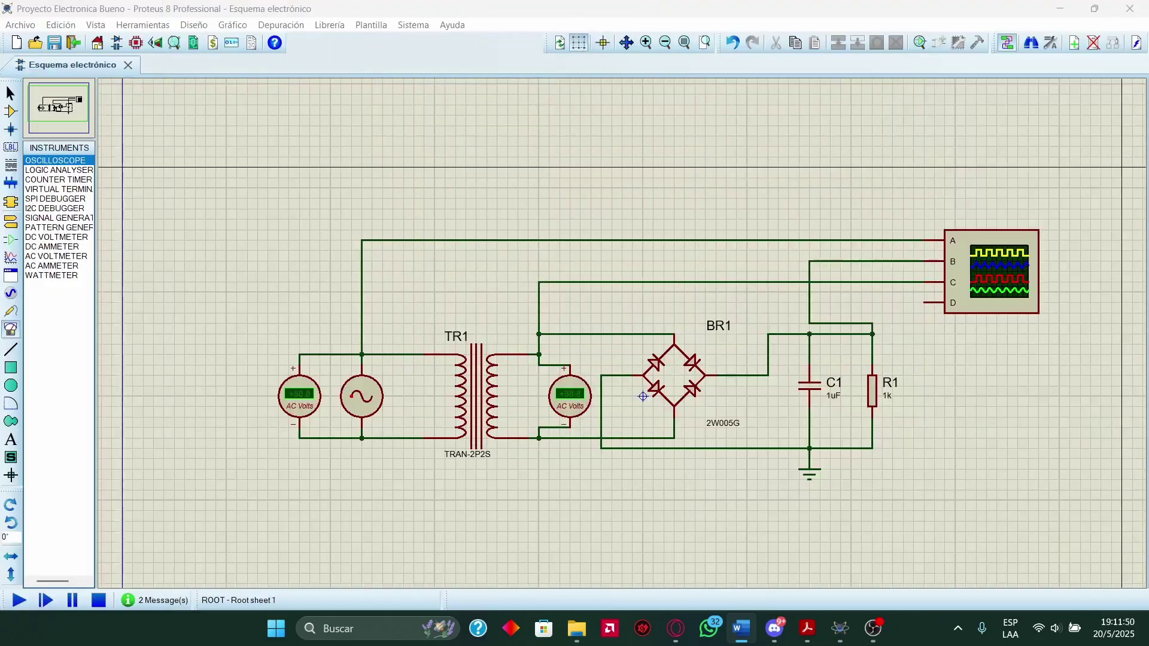
Return to the Proteus schematic, inspect the AC source's amplitude and frequency properties, and accept the dialog.
click(372, 396)
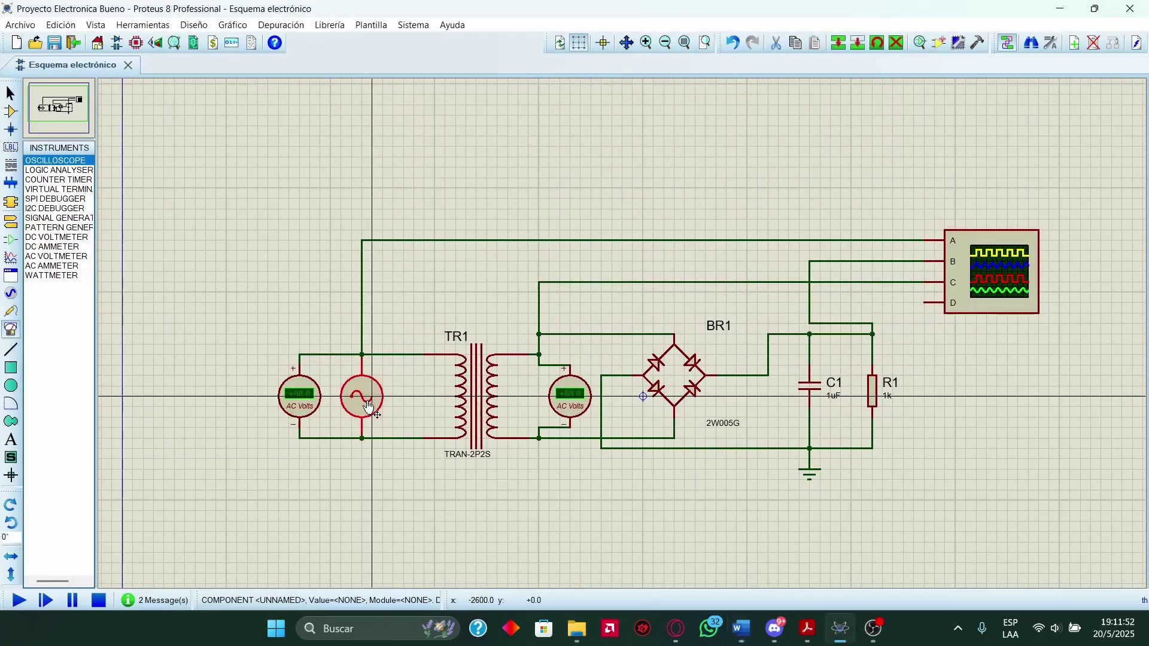
click(372, 396)
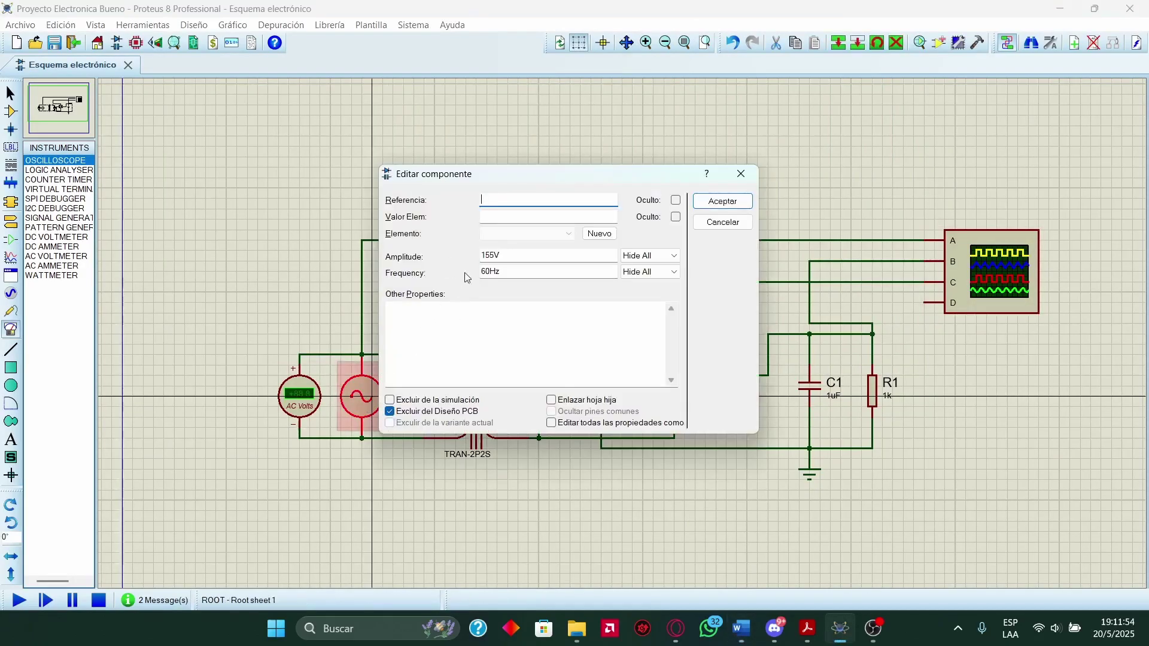
click(509, 254)
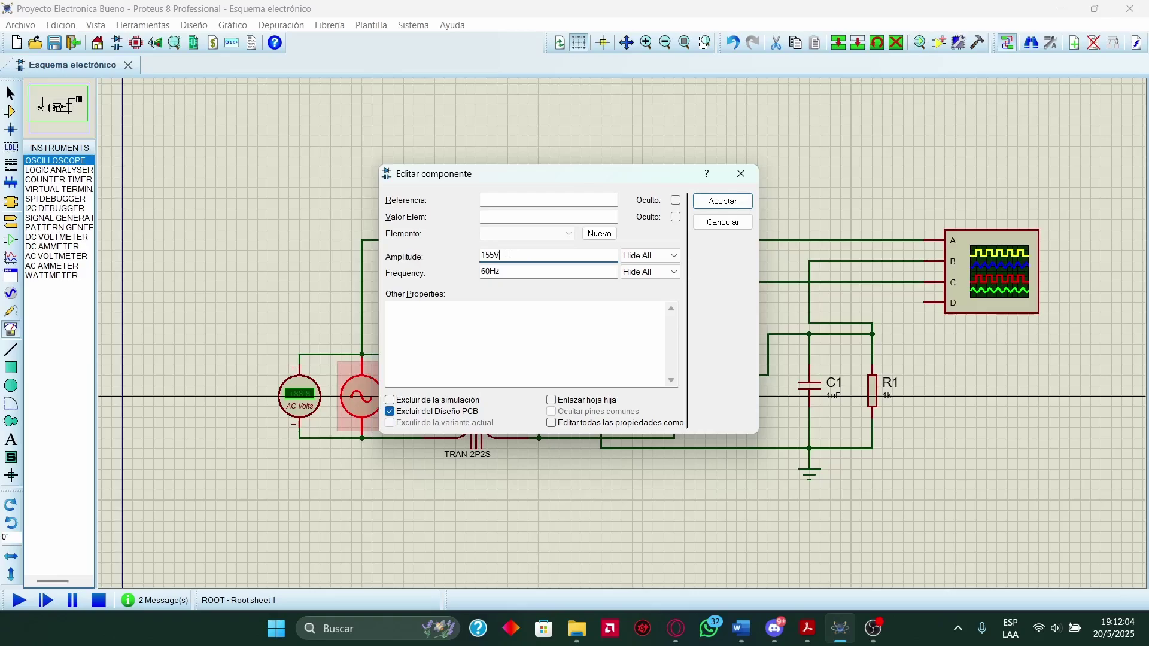
click(509, 271)
key(alt+Tab)
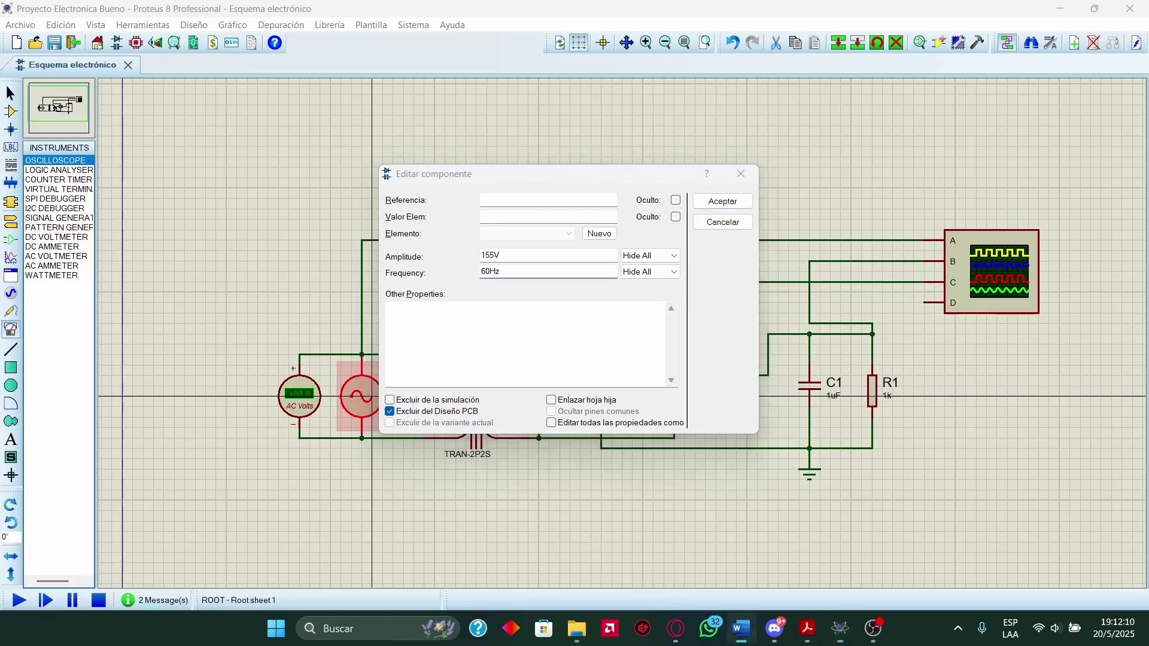
click(561, 174)
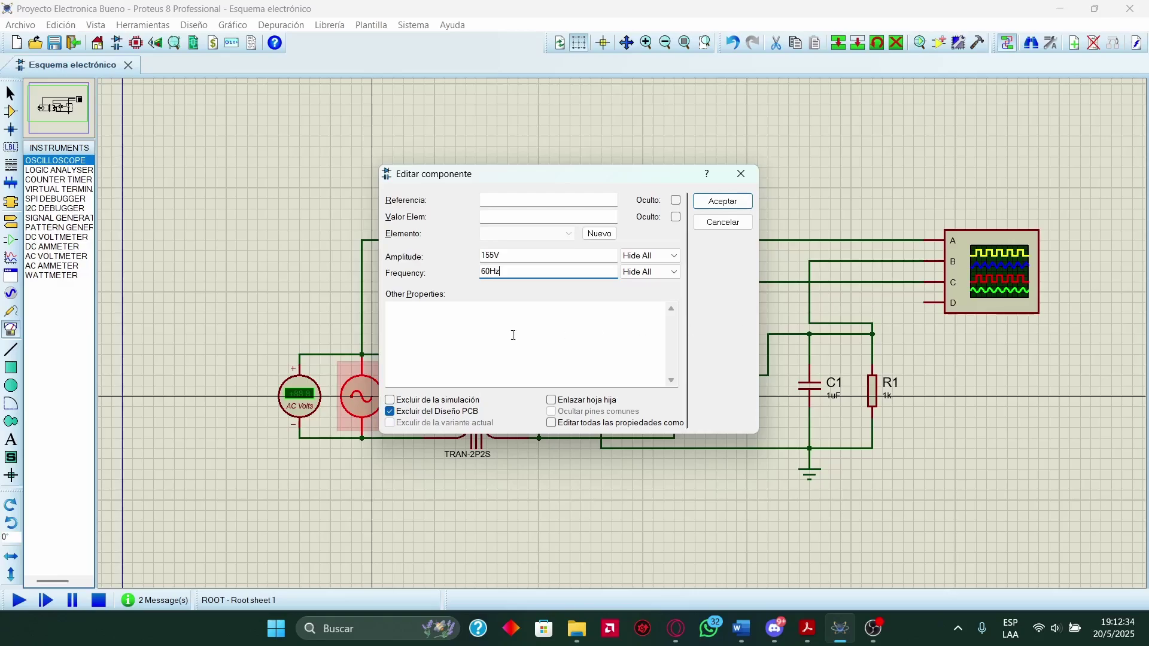
double_click(508, 271)
click(507, 271)
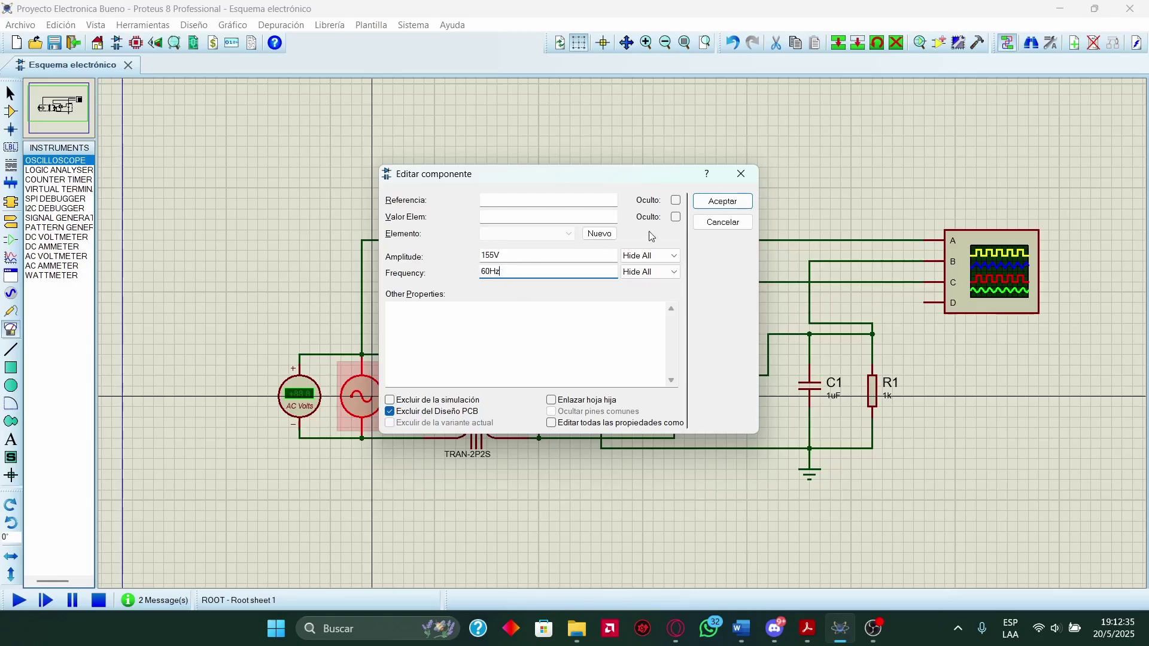
click(711, 205)
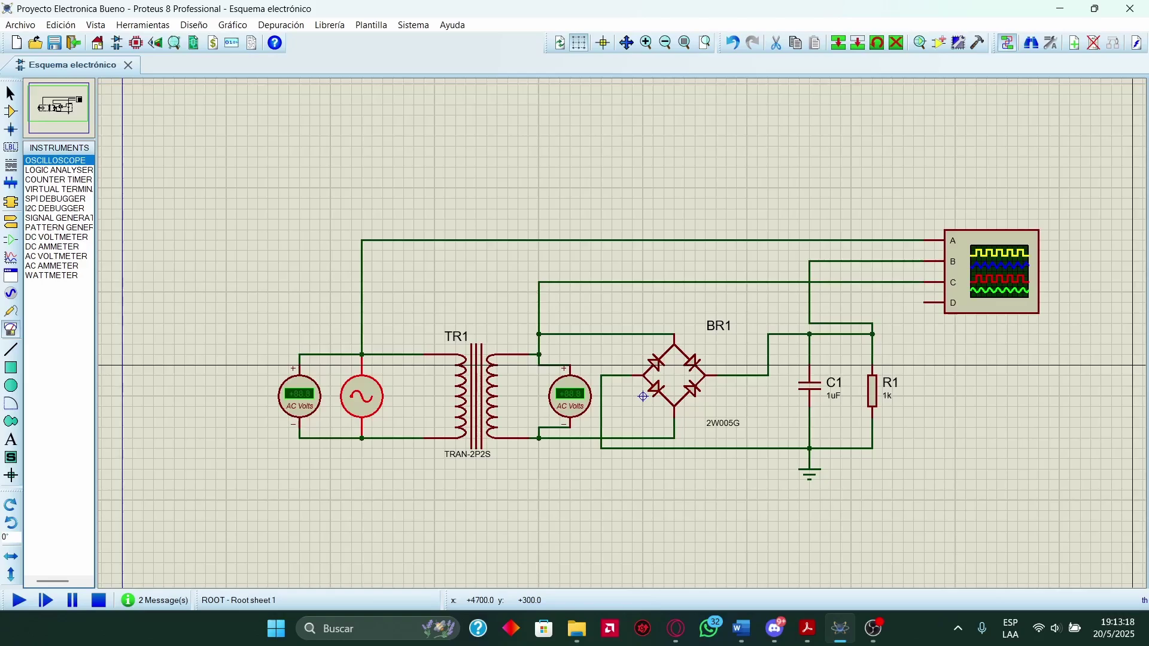
Bring the Word document back and examine the transformer inductance formulas for raising and reducing the voltage.
key(alt+Tab)
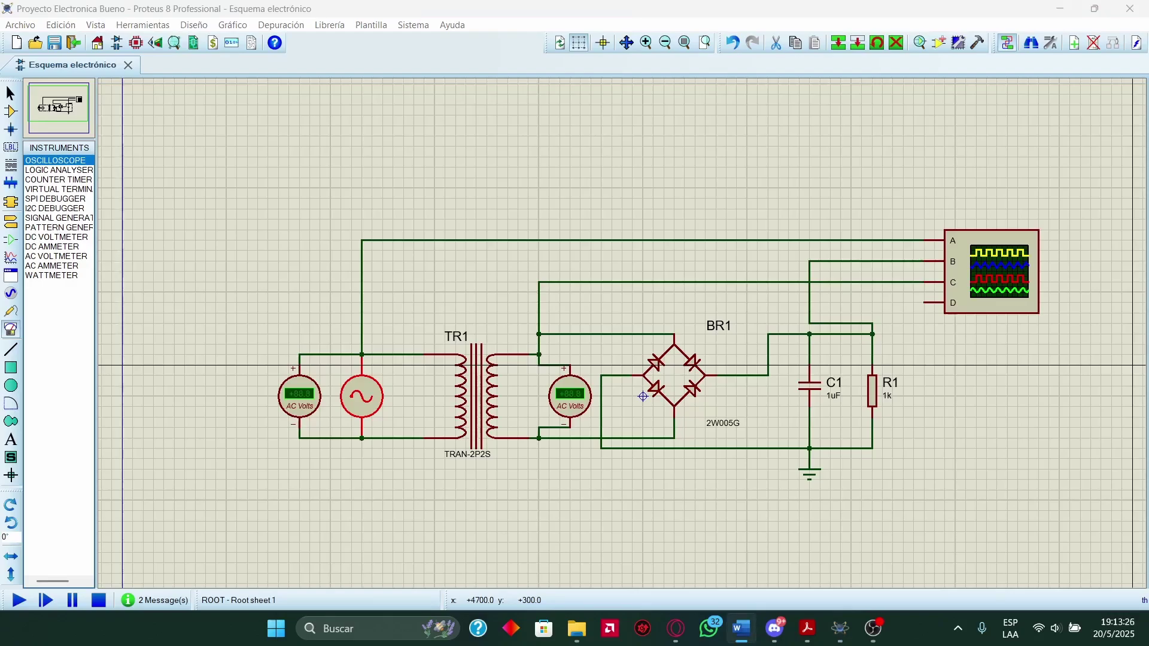
drag(1148, 36, 619, 126)
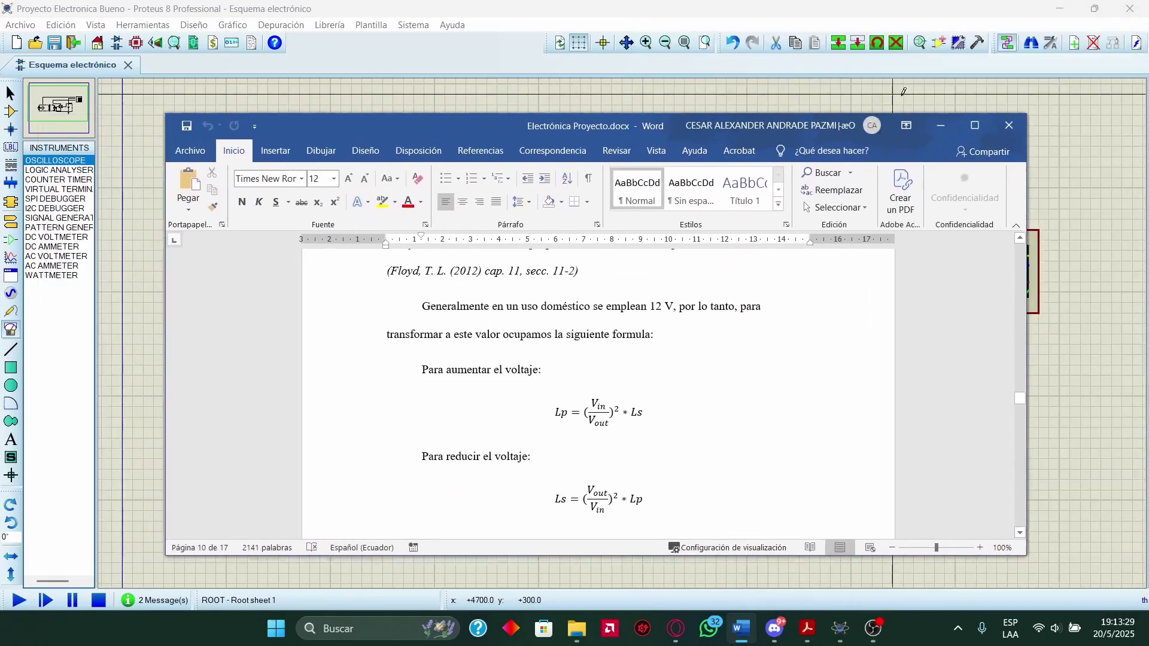
click(975, 125)
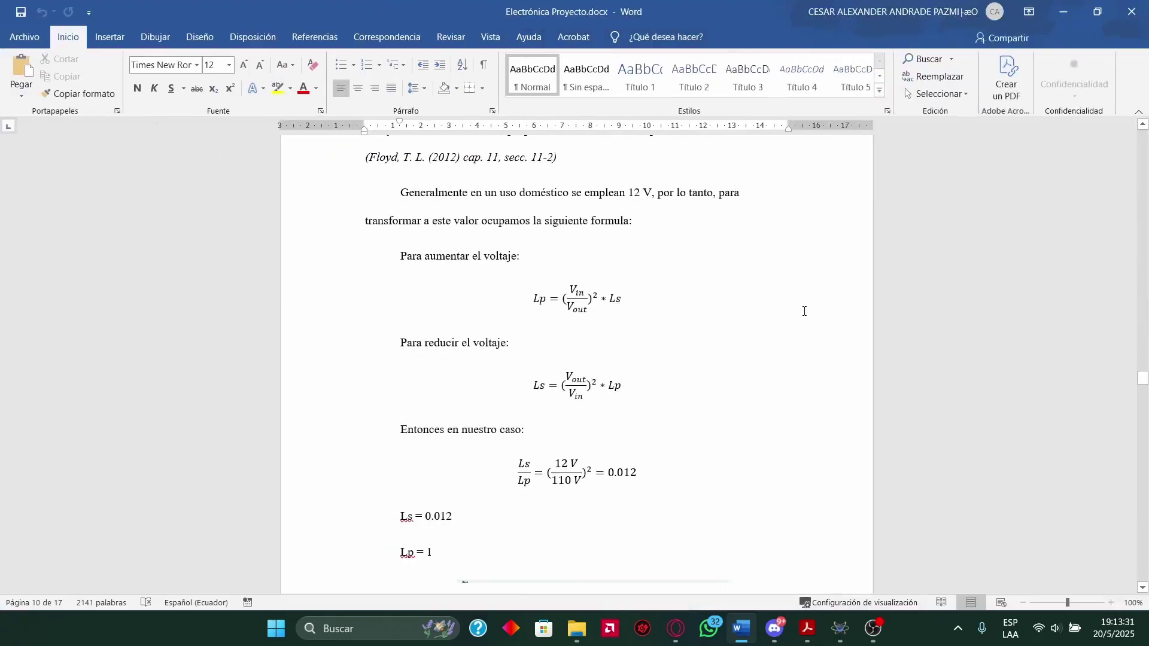
click(606, 312)
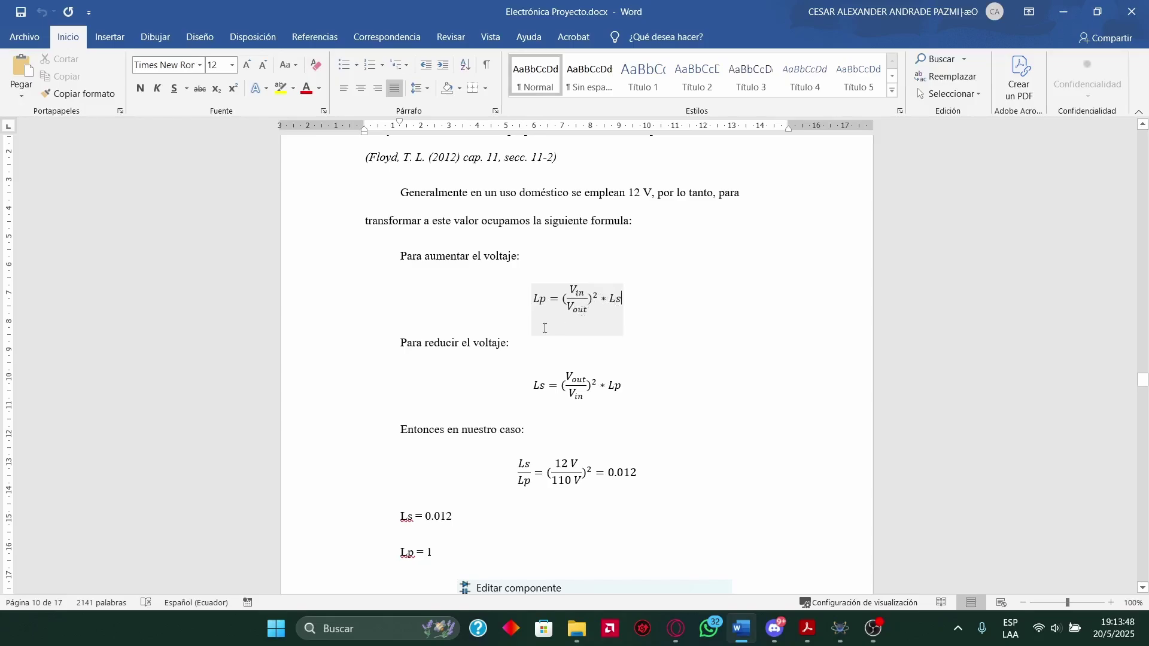
click(528, 343)
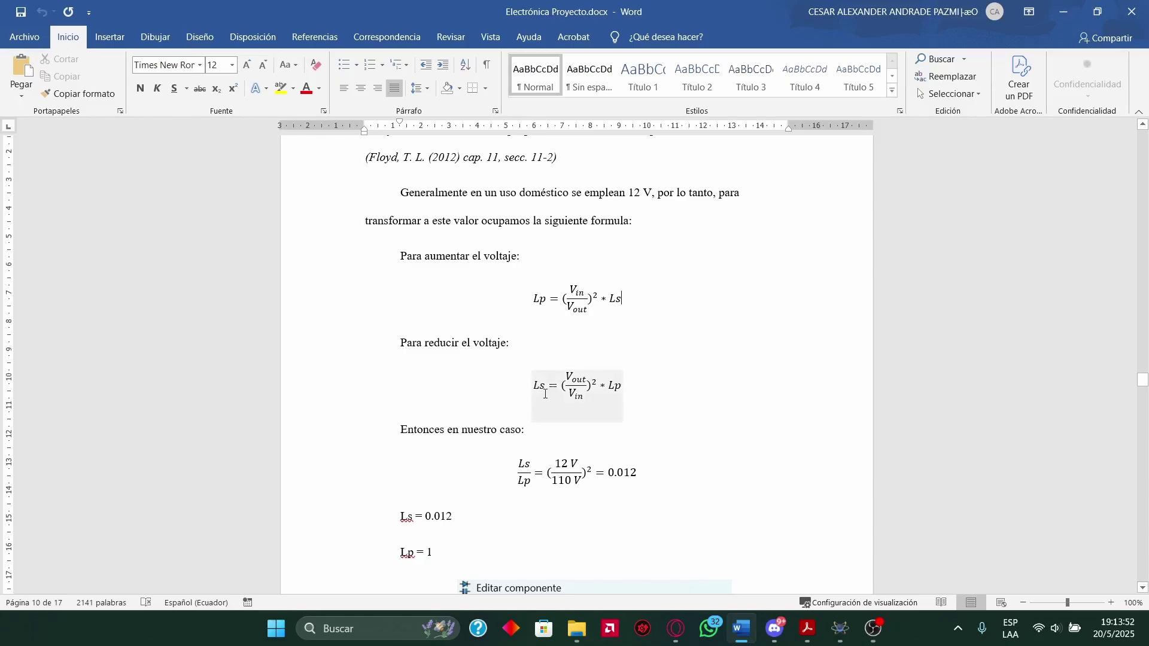
scroll(585, 355, down, 1)
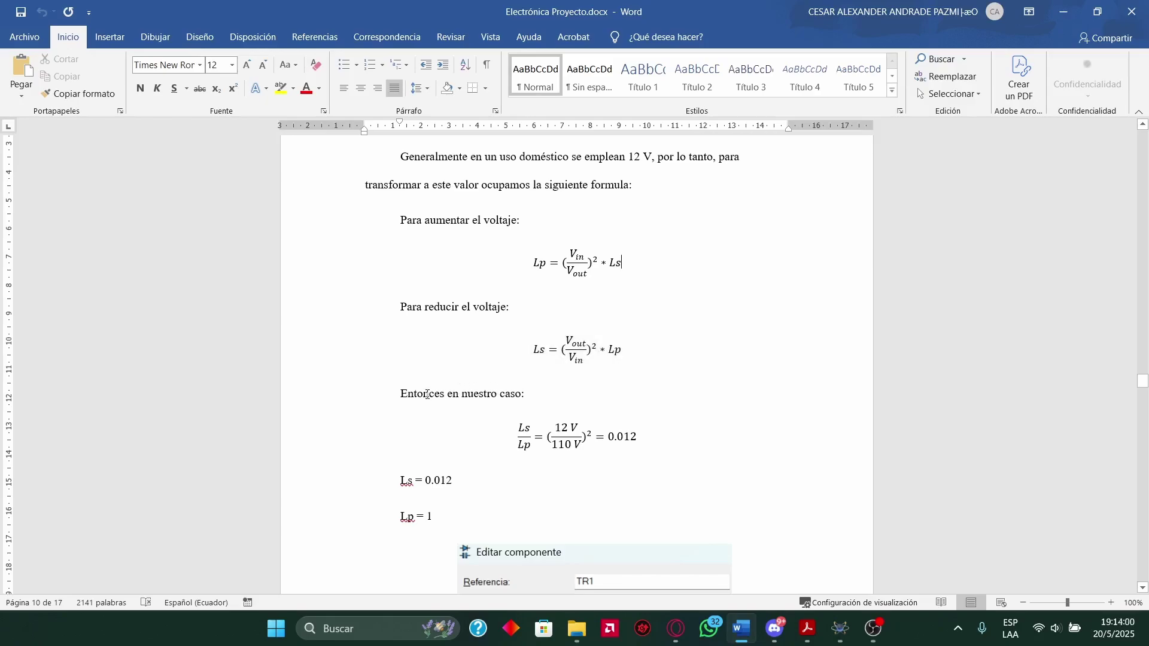
scroll(508, 394, down, 1)
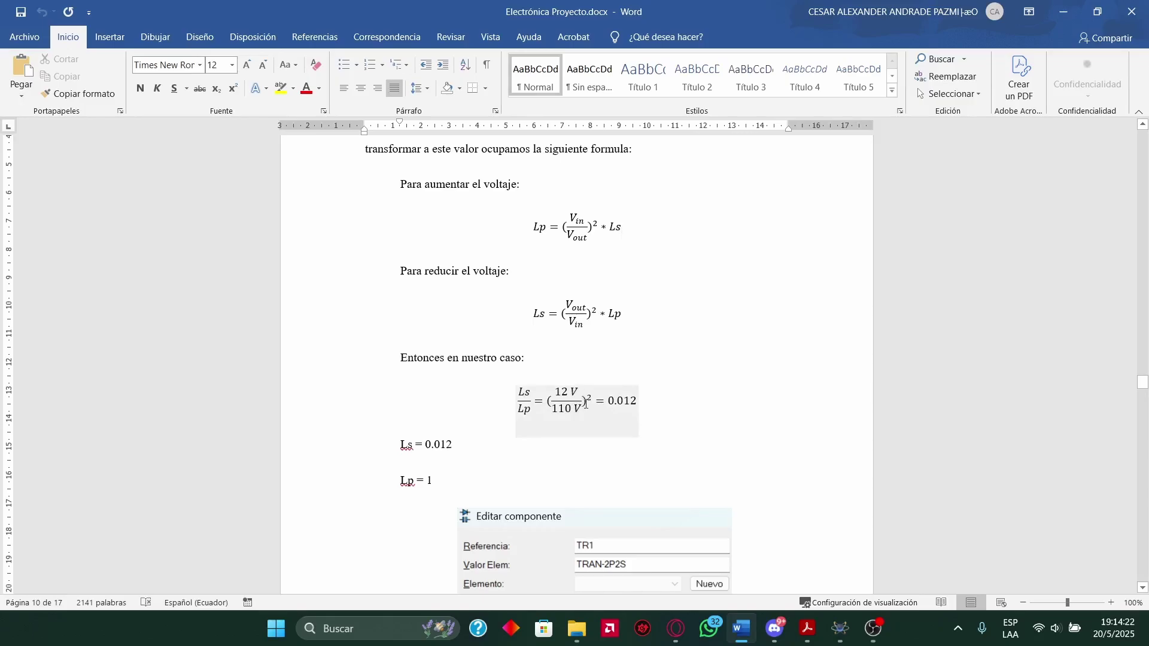
Examine the Ls/Lp ratio calculation and the resulting Ls and Lp values, then move the document off the schematic.
drag(616, 405, 634, 402)
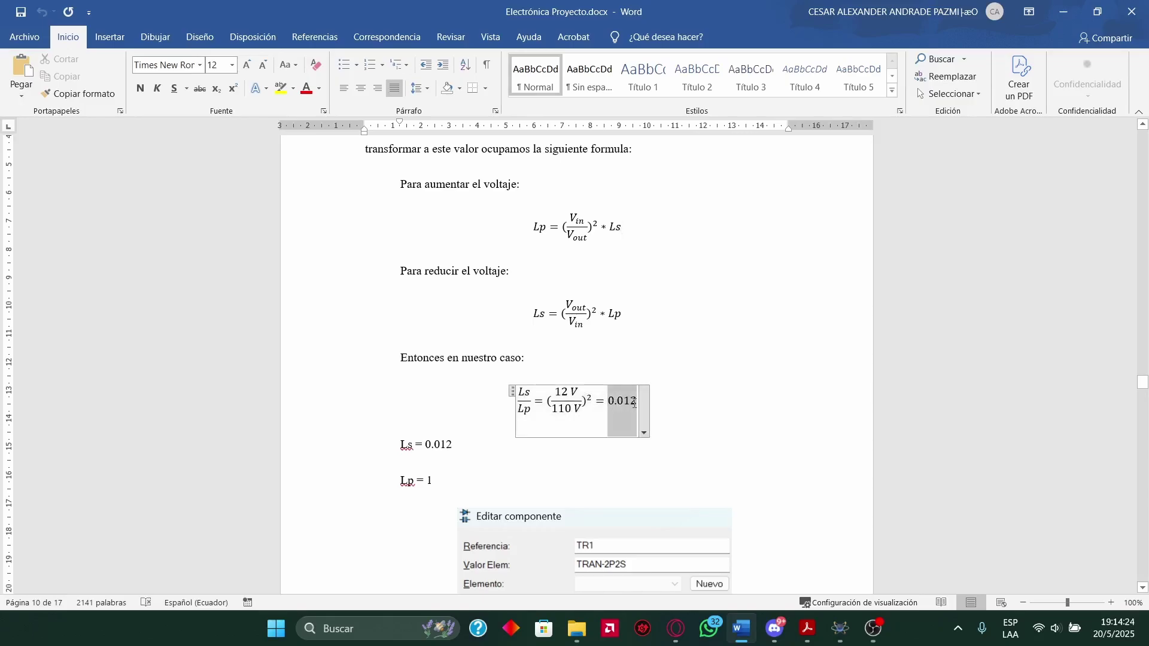
click(634, 401)
click(507, 400)
scroll(603, 408, down, 1)
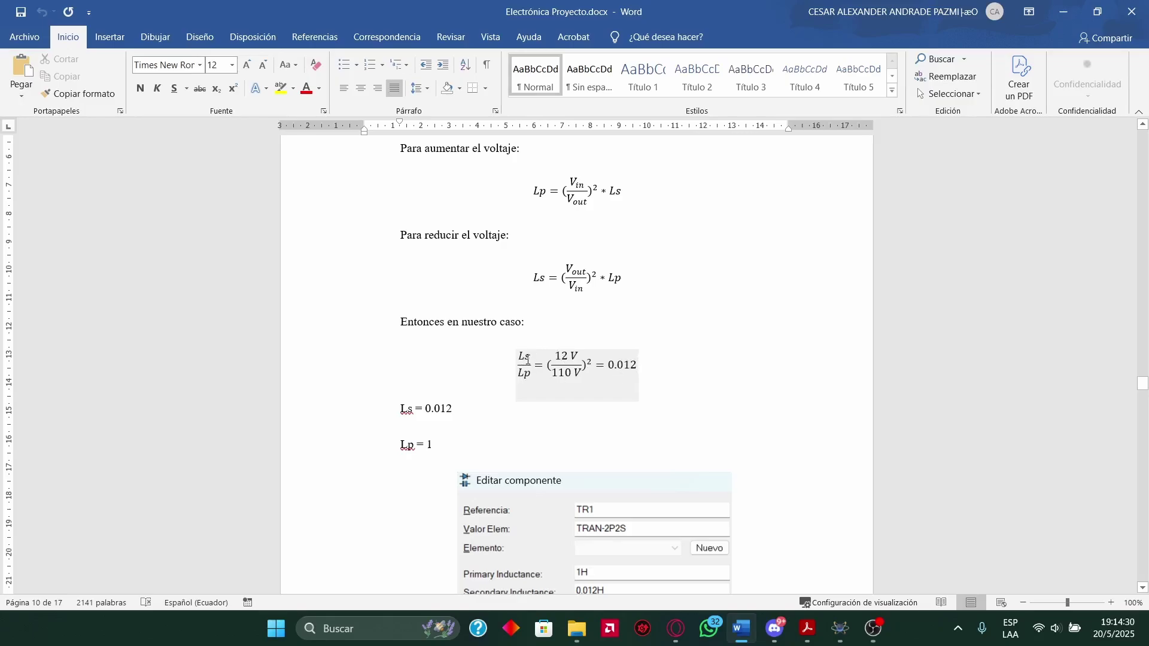
click(464, 402)
double_click(428, 413)
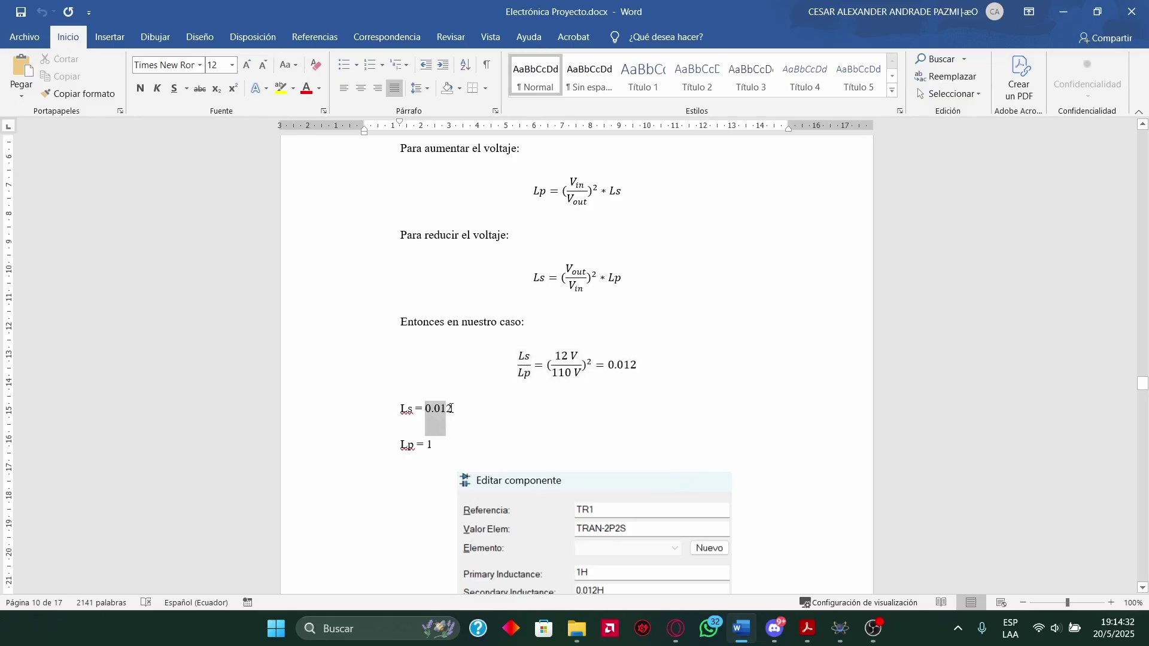
click(415, 444)
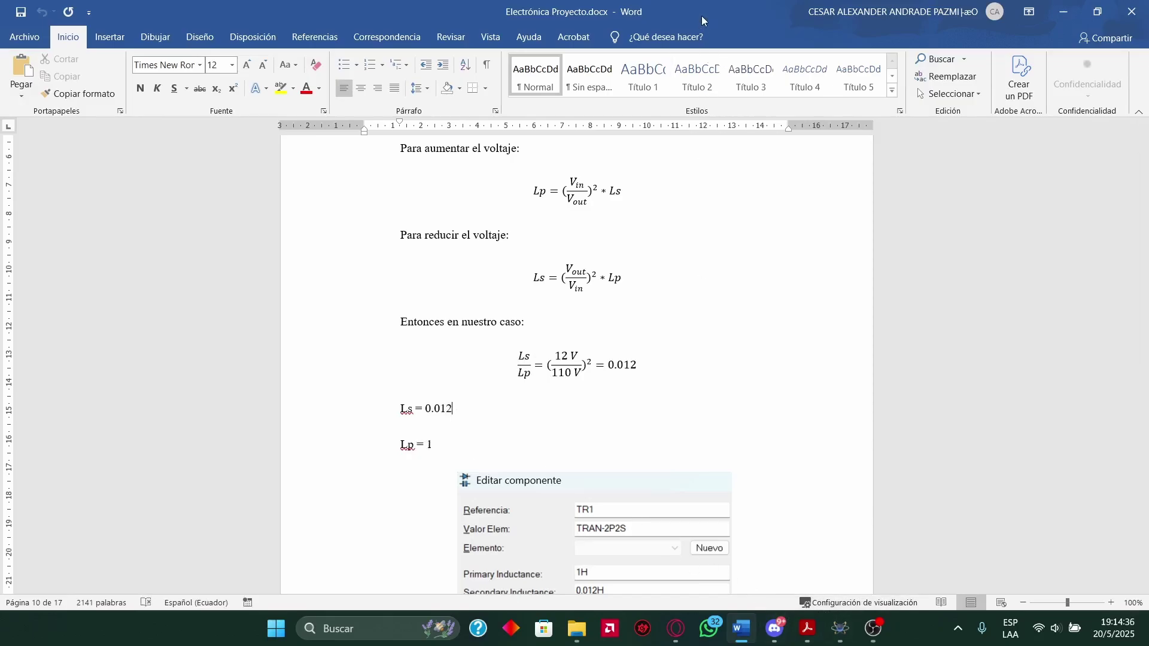
drag(701, 13, 1148, 1)
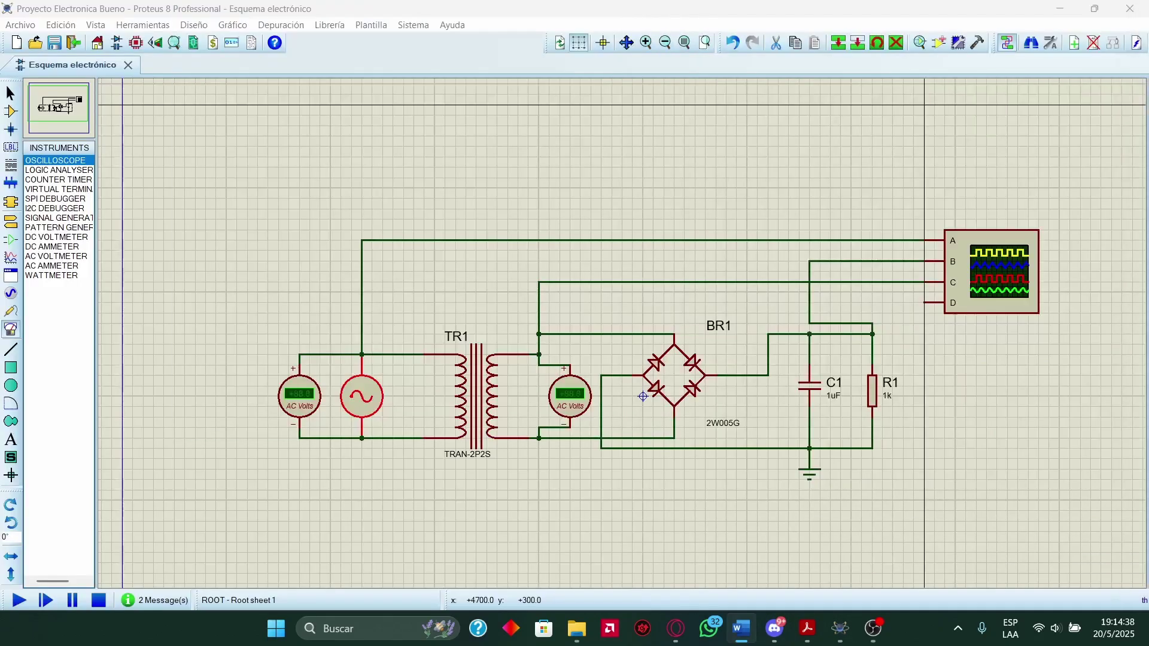
Inspect the primary and secondary inductance properties of transformer TR1 in the Proteus schematic and accept the dialog.
click(481, 388)
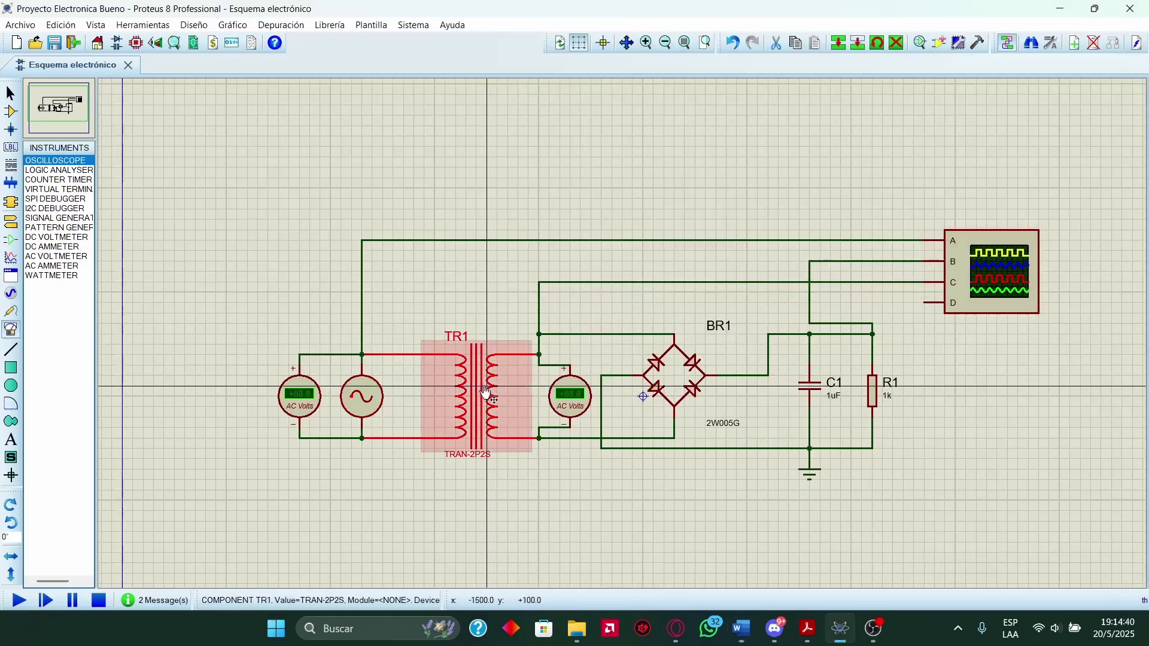
click(477, 392)
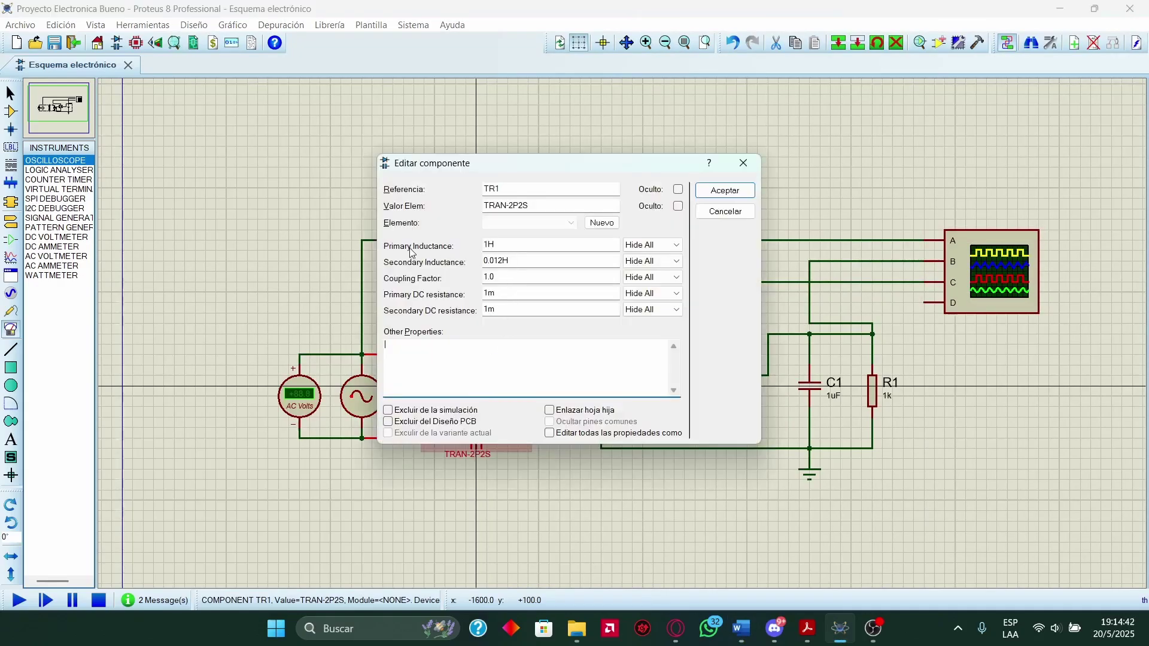
click(489, 245)
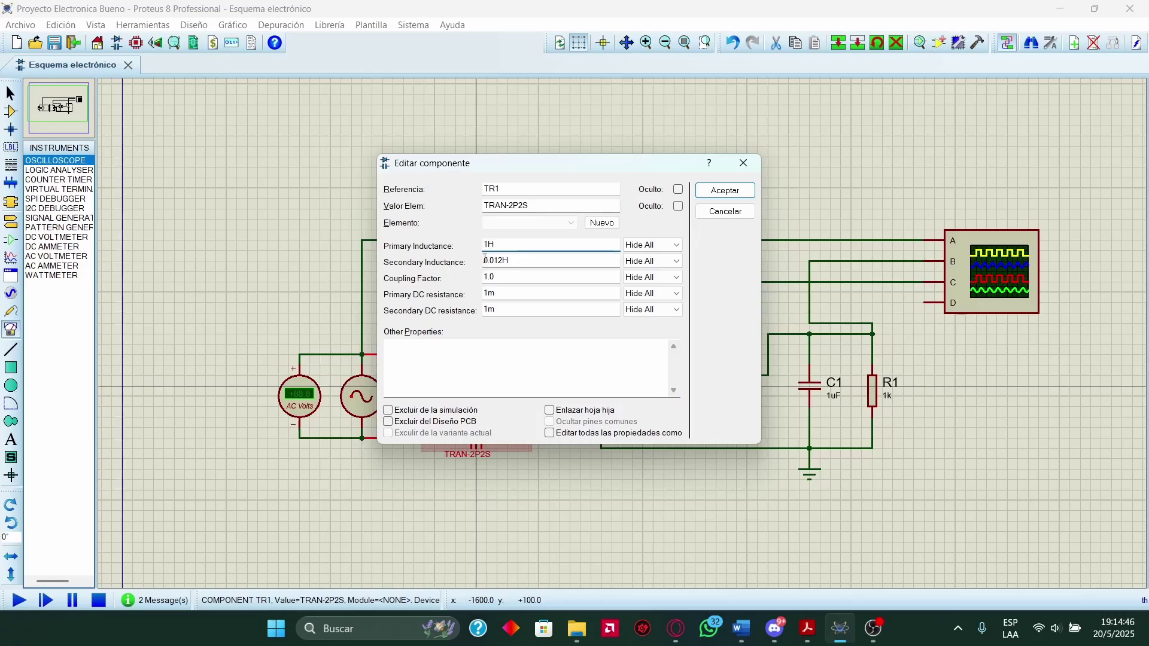
drag(485, 260, 499, 261)
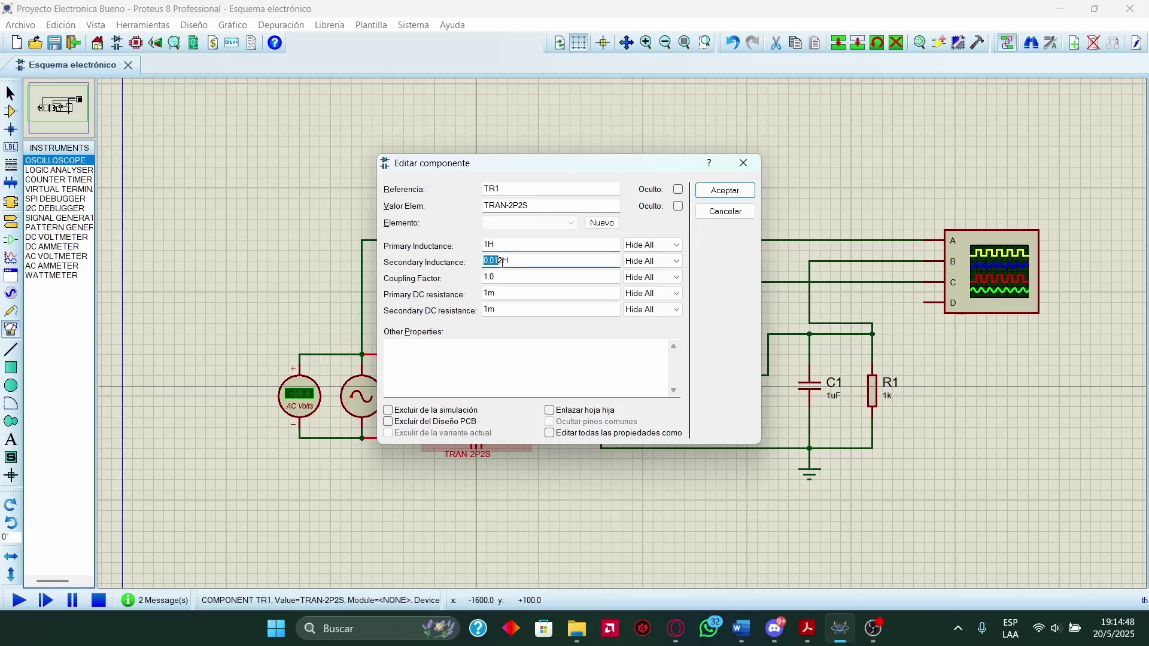
click(512, 261)
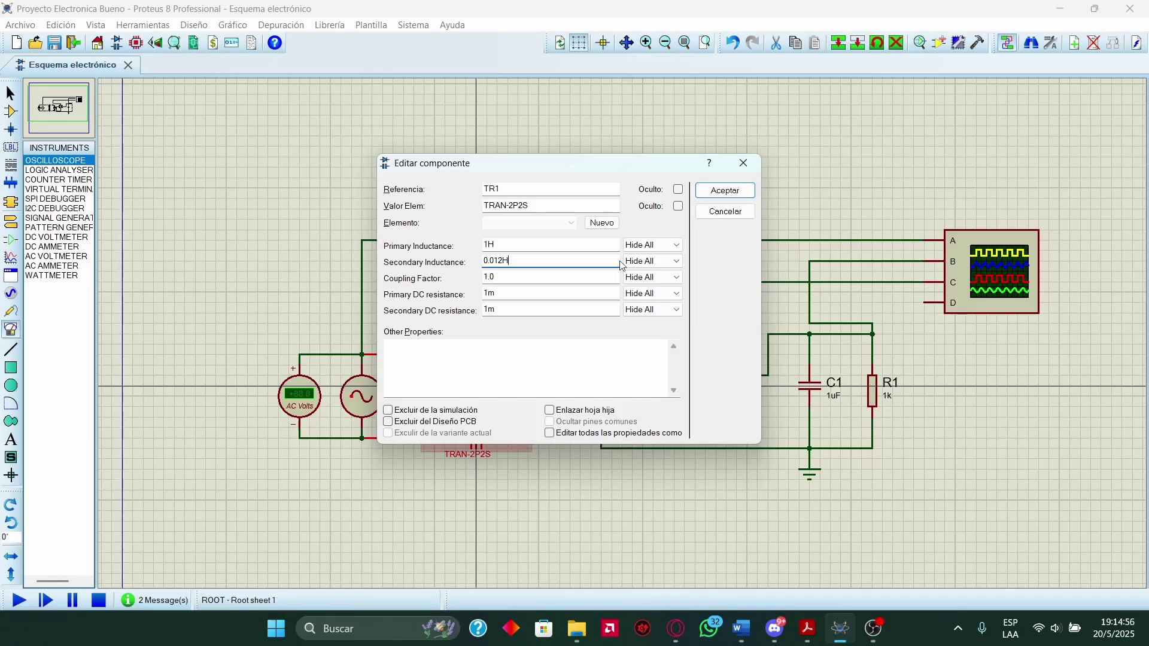
click(725, 192)
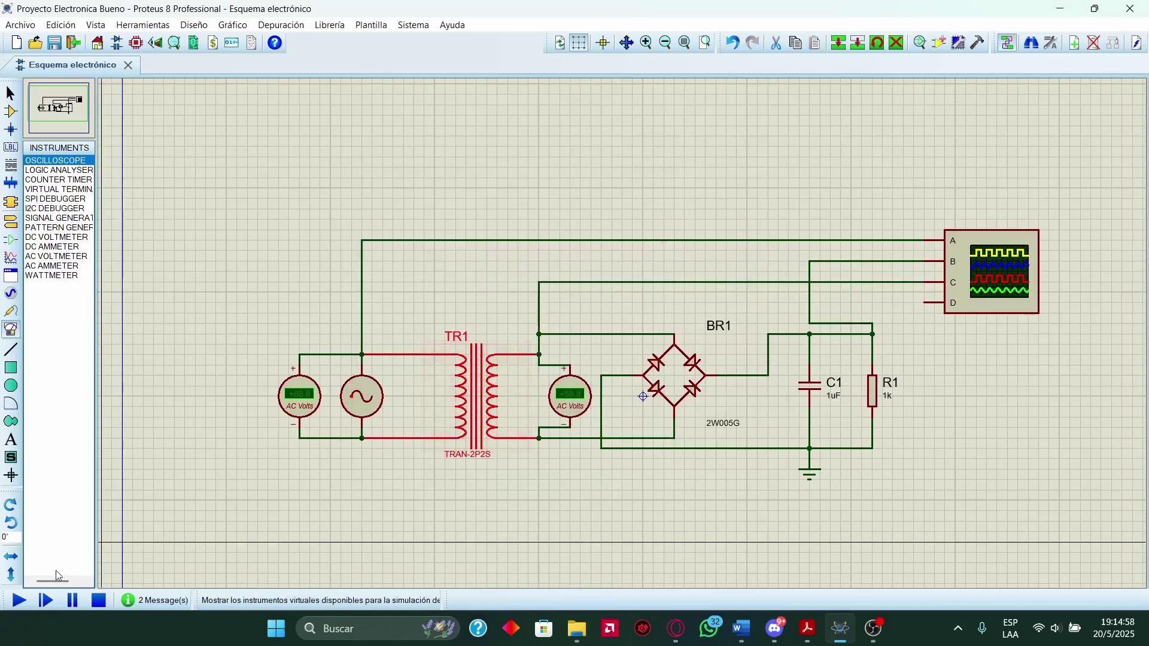
Run the simulation, move the Digital Oscilloscope clear of the circuit to read both AC voltmeters, and stop the simulation.
click(26, 598)
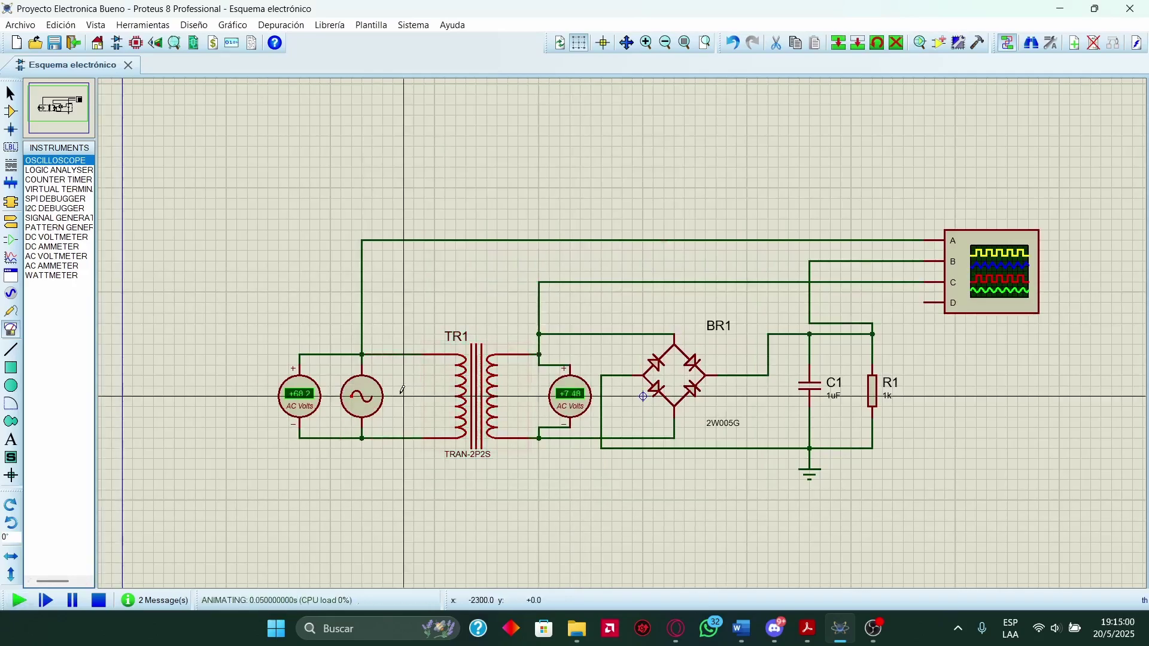
drag(547, 70, 614, 567)
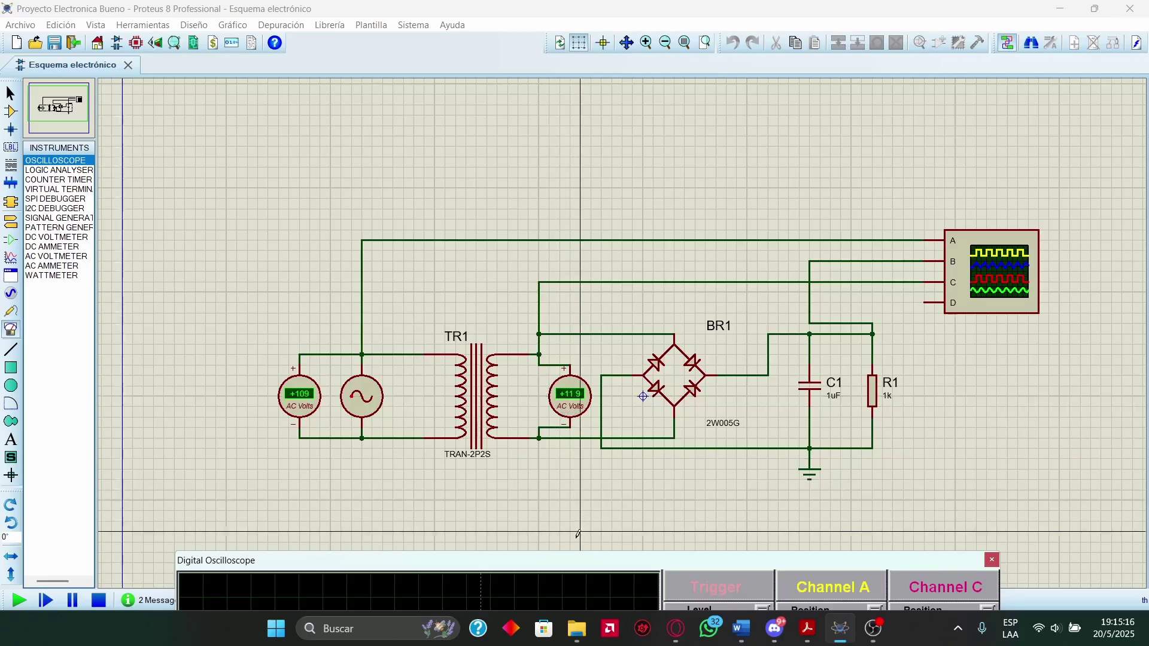
drag(559, 560, 536, 546)
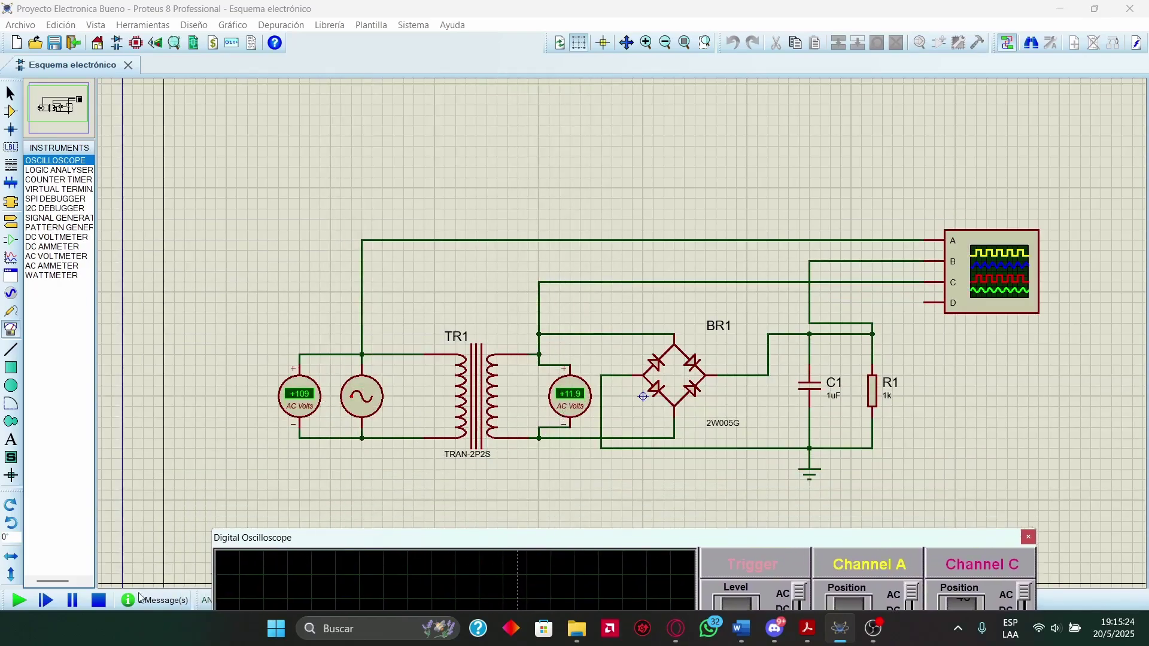
click(99, 600)
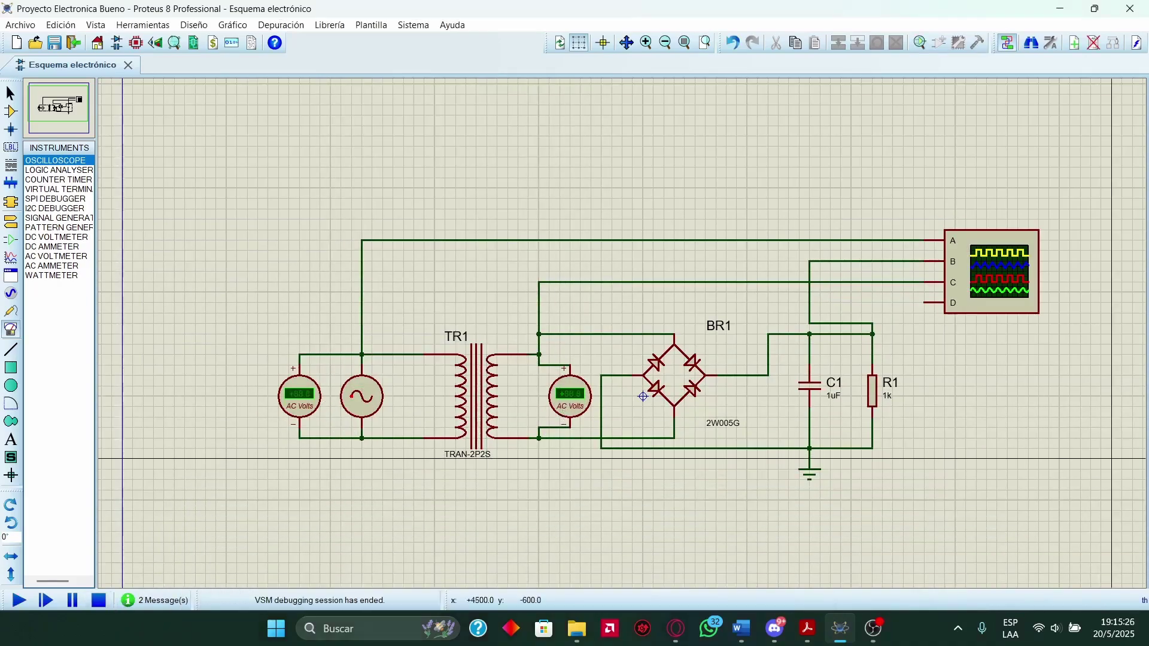
Bring the Word document back, maximize it, and examine the RC filter explanation with the time-constant formula τ = R*C.
key(alt+Tab)
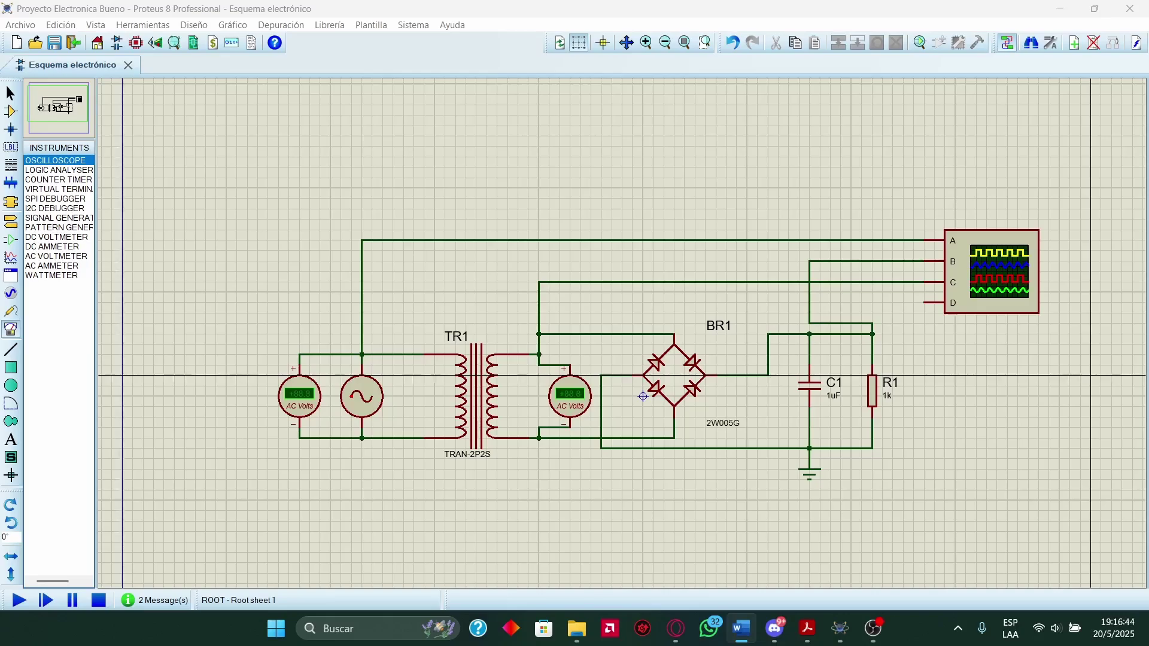
drag(1148, 131, 453, 135)
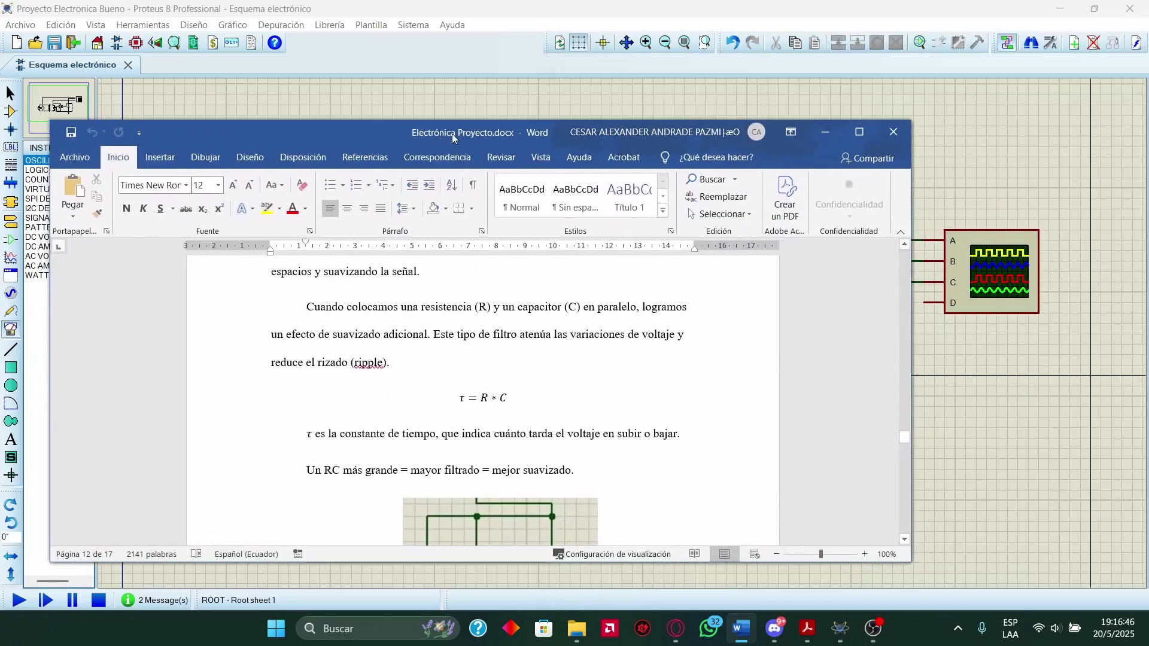
click(873, 133)
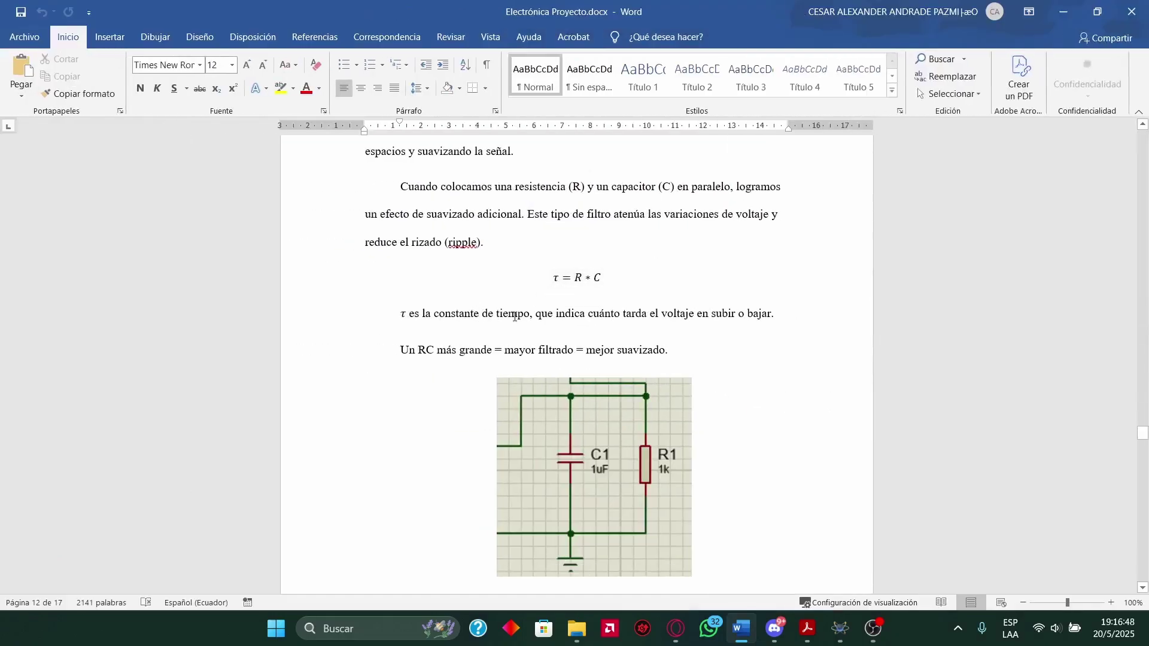
scroll(633, 316, down, 3)
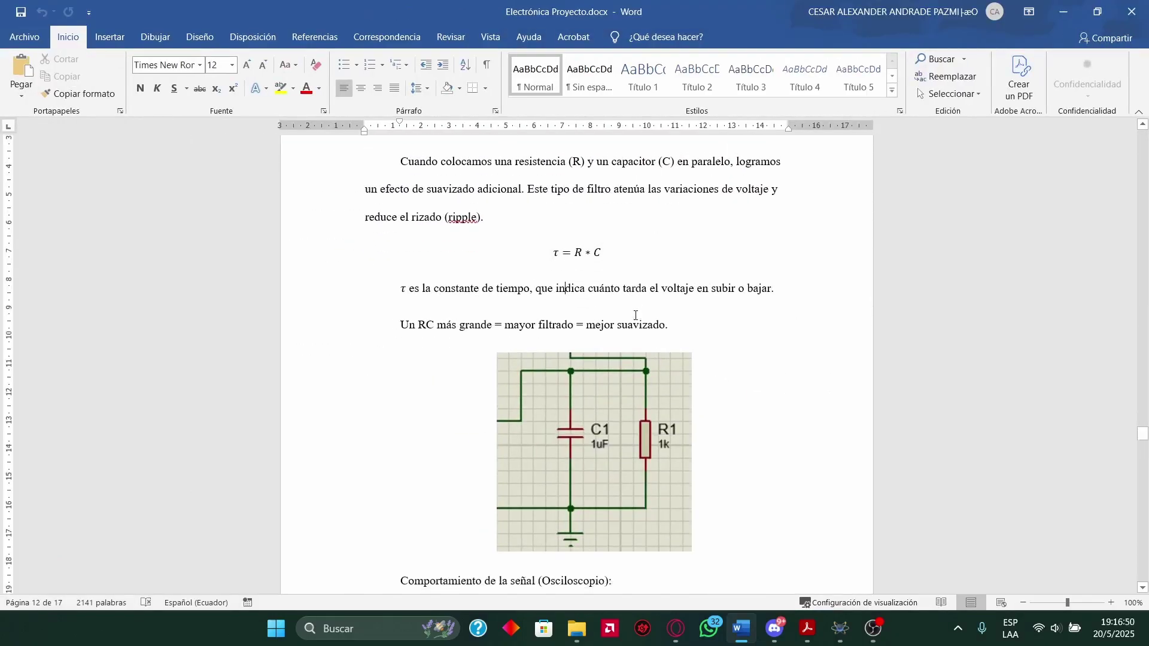
click(566, 207)
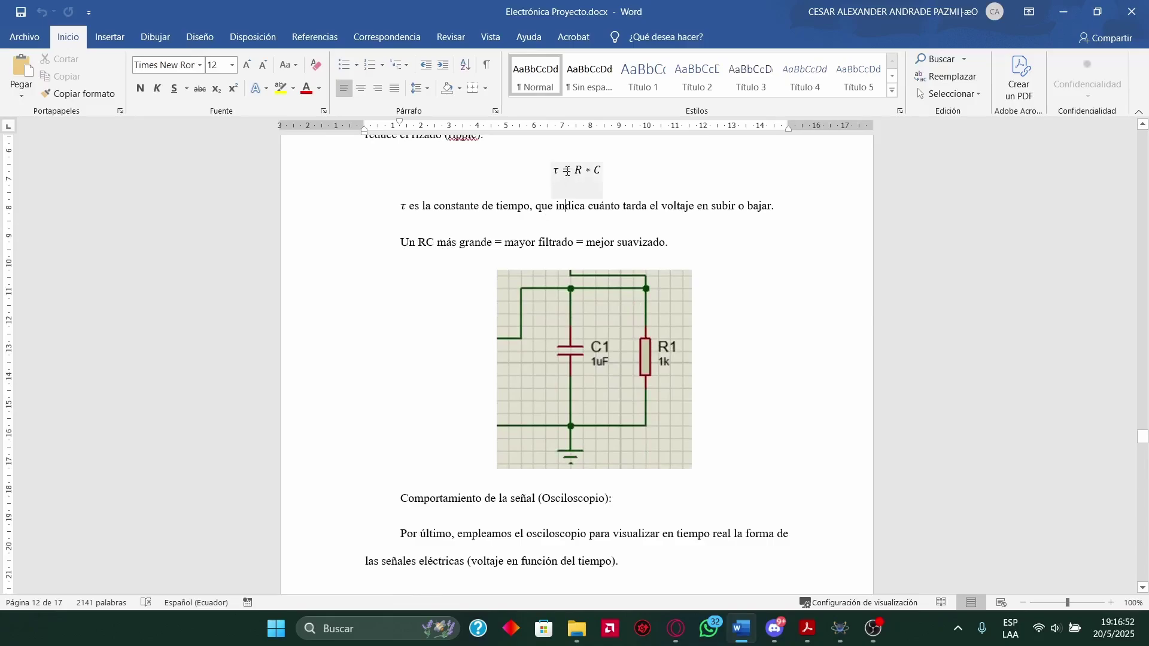
click(576, 171)
click(525, 242)
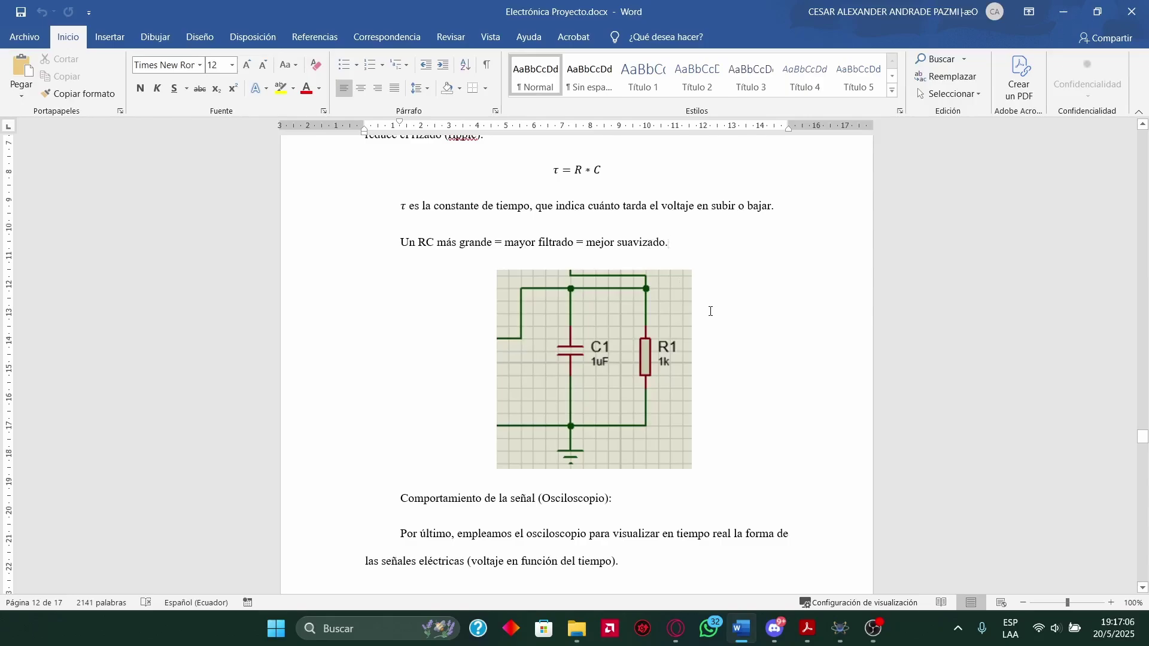
View the C1 and R1 filter figure and the oscilloscope section below it, then move the document off the schematic.
scroll(711, 311, down, 1)
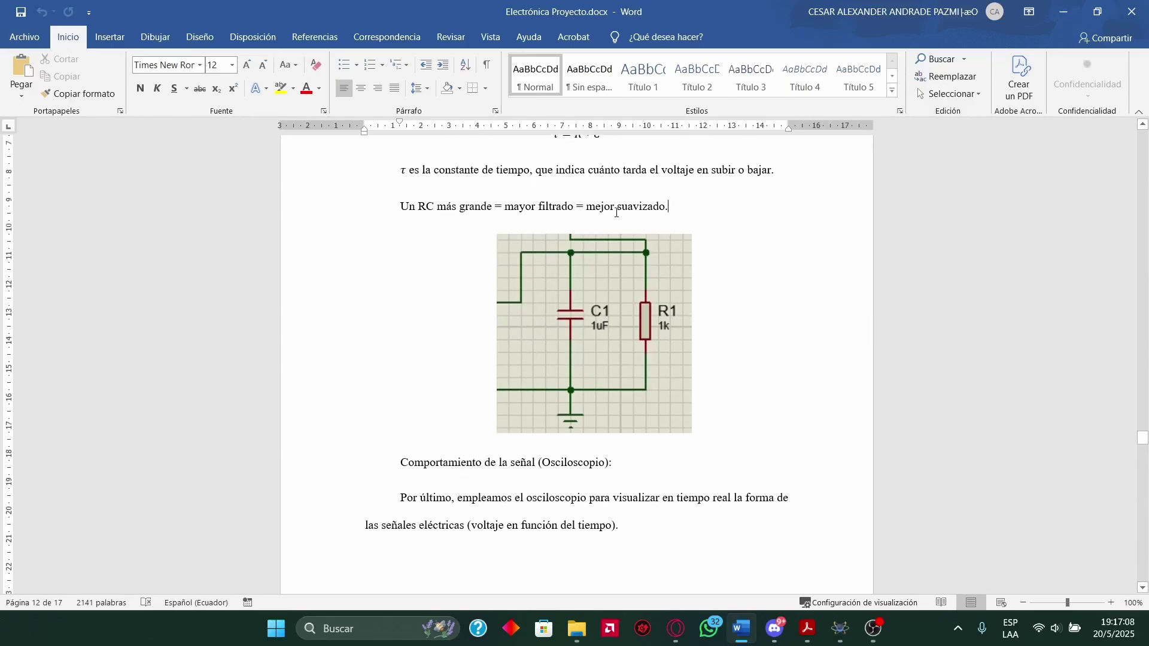
scroll(513, 452, down, 1)
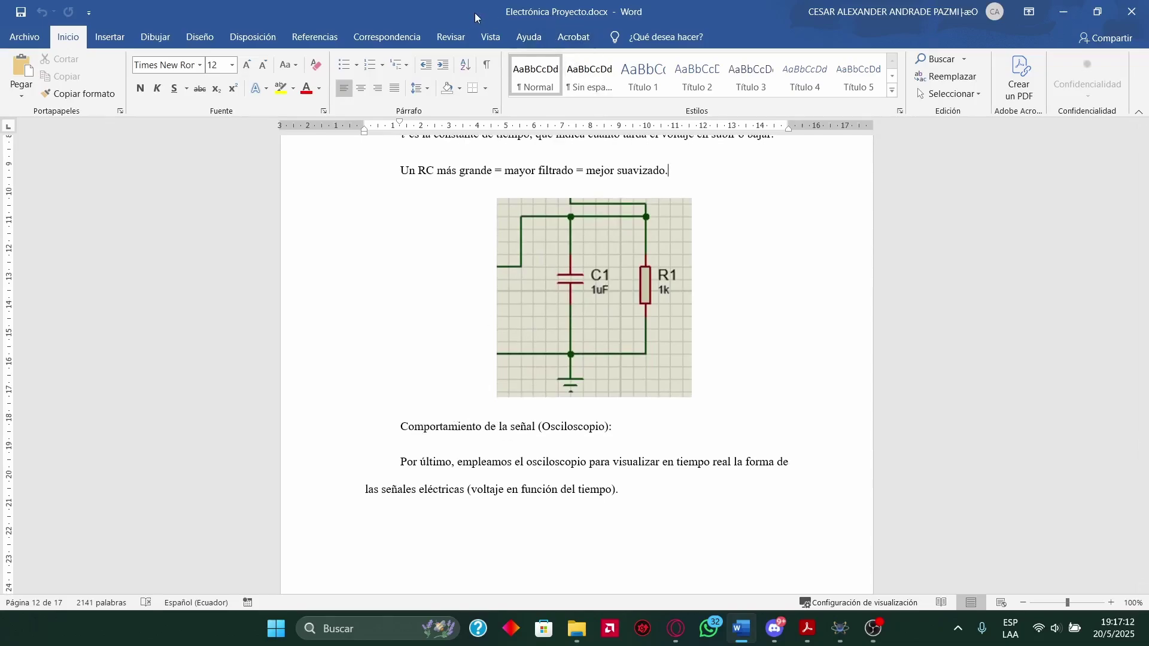
drag(475, 13, 1148, 123)
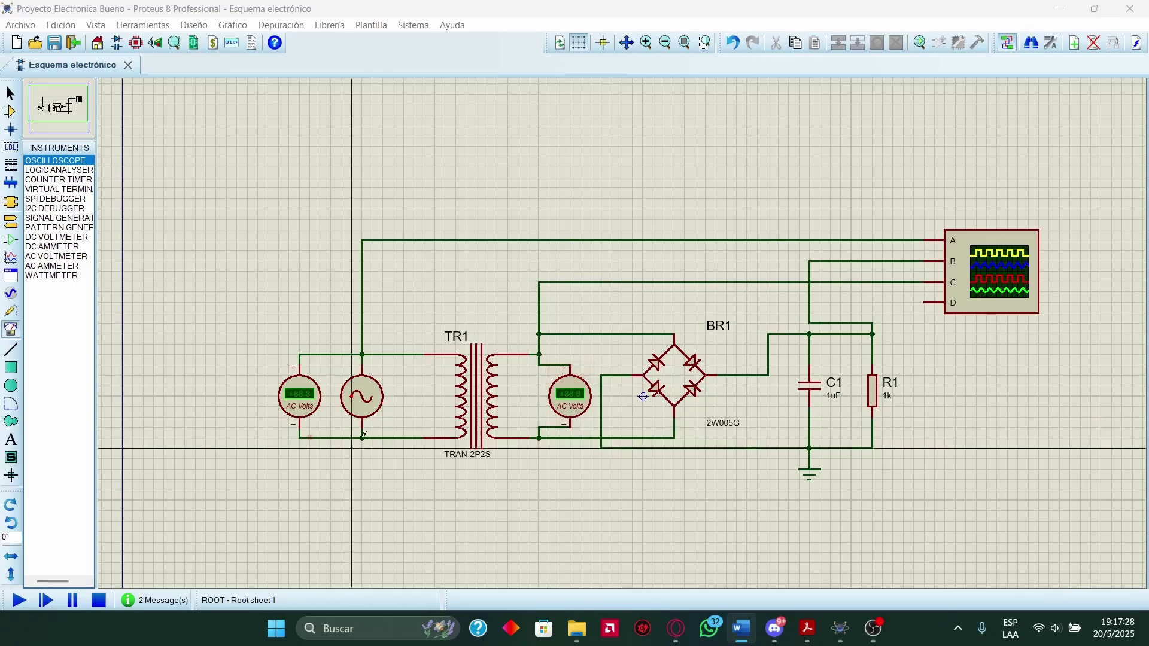
Run the simulation in Proteus, uncover the circuit to read both AC voltmeters, and bring the Digital Oscilloscope back to examine the waveforms.
click(19, 600)
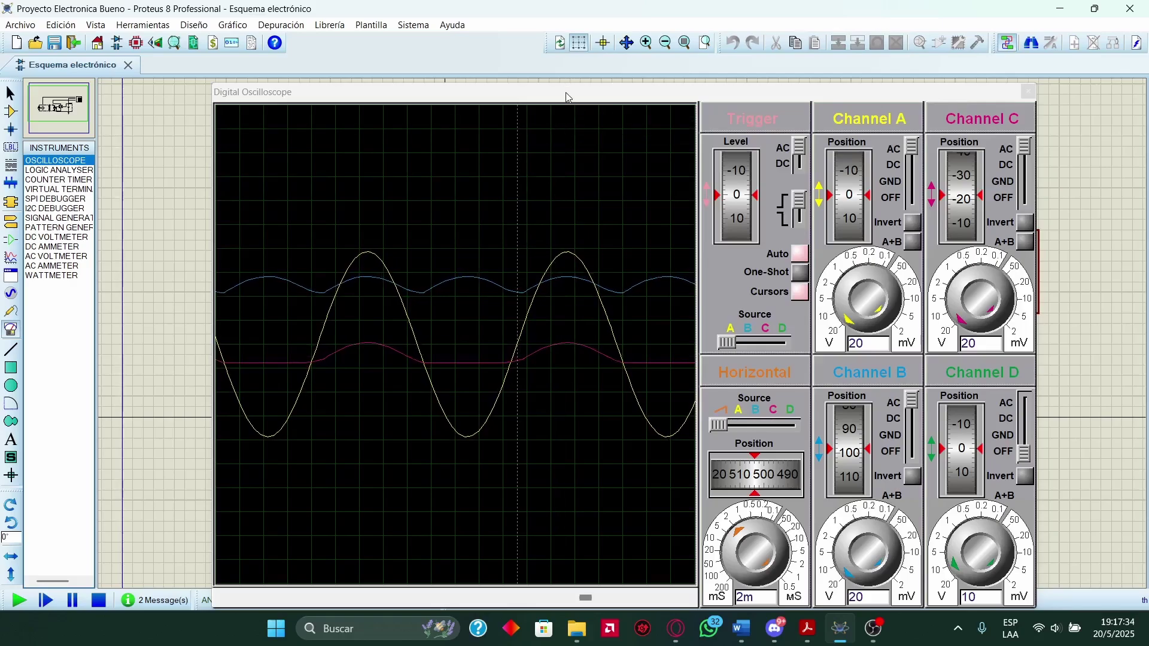
drag(565, 92, 518, 514)
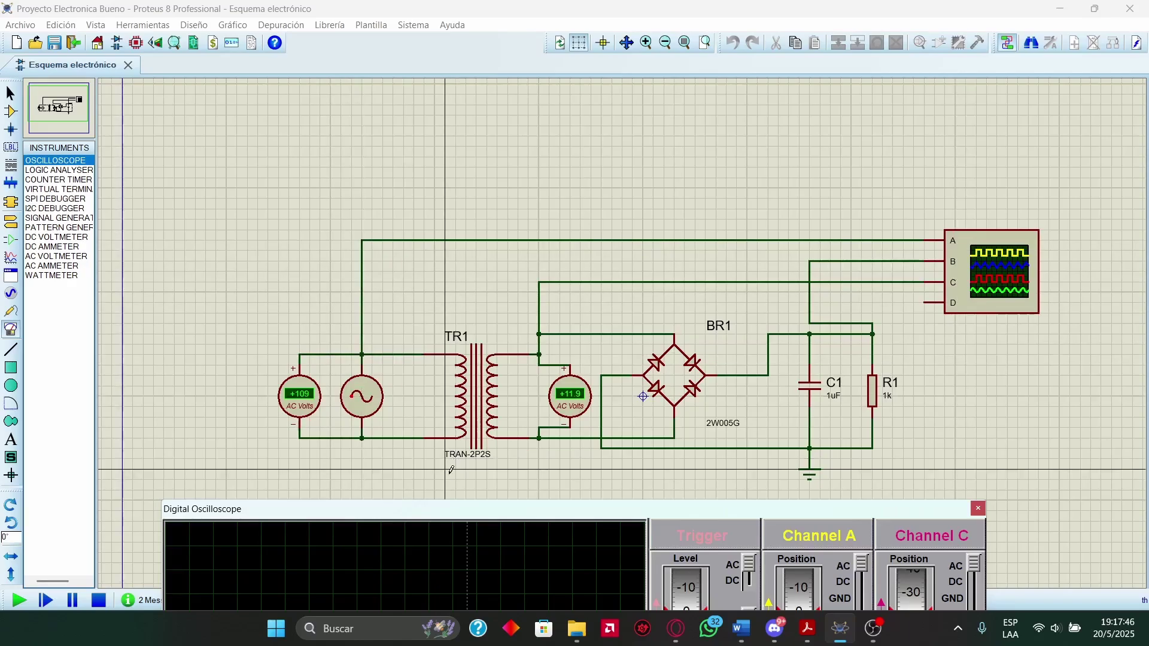
drag(464, 509, 473, 130)
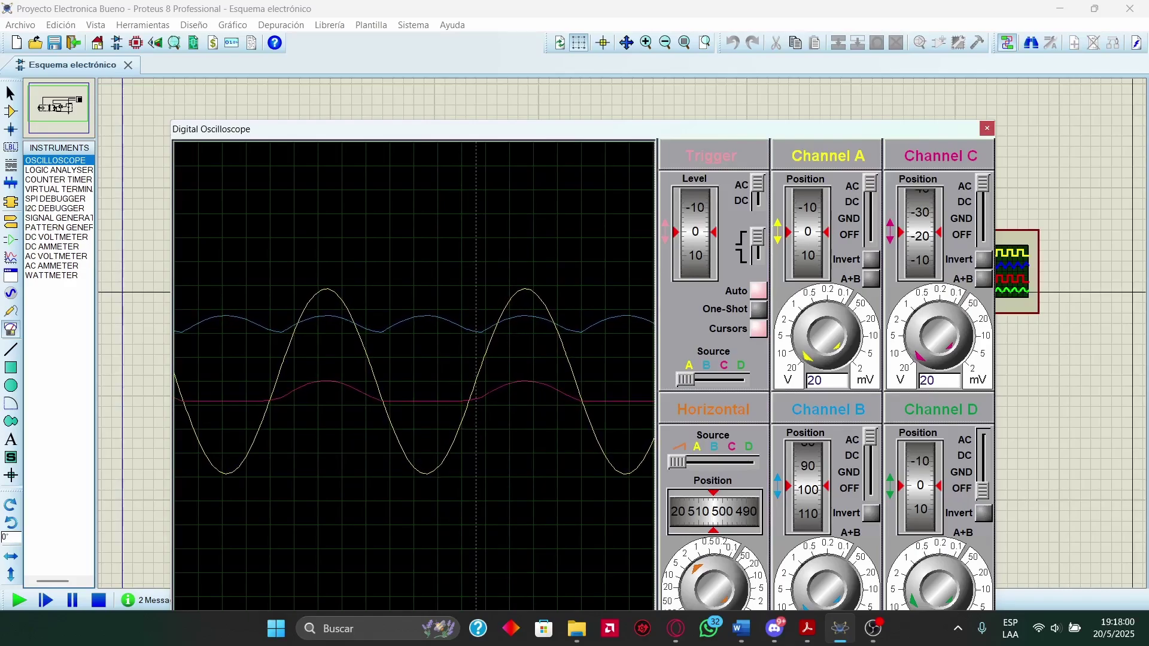
drag(592, 131, 606, 74)
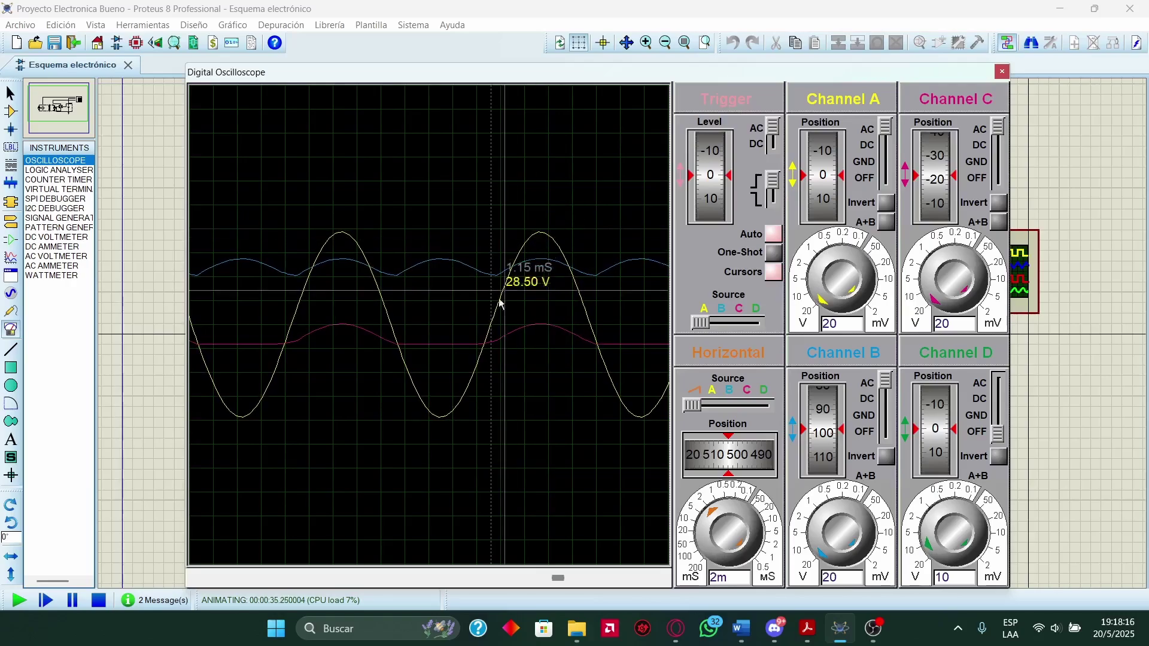
drag(509, 72, 451, 71)
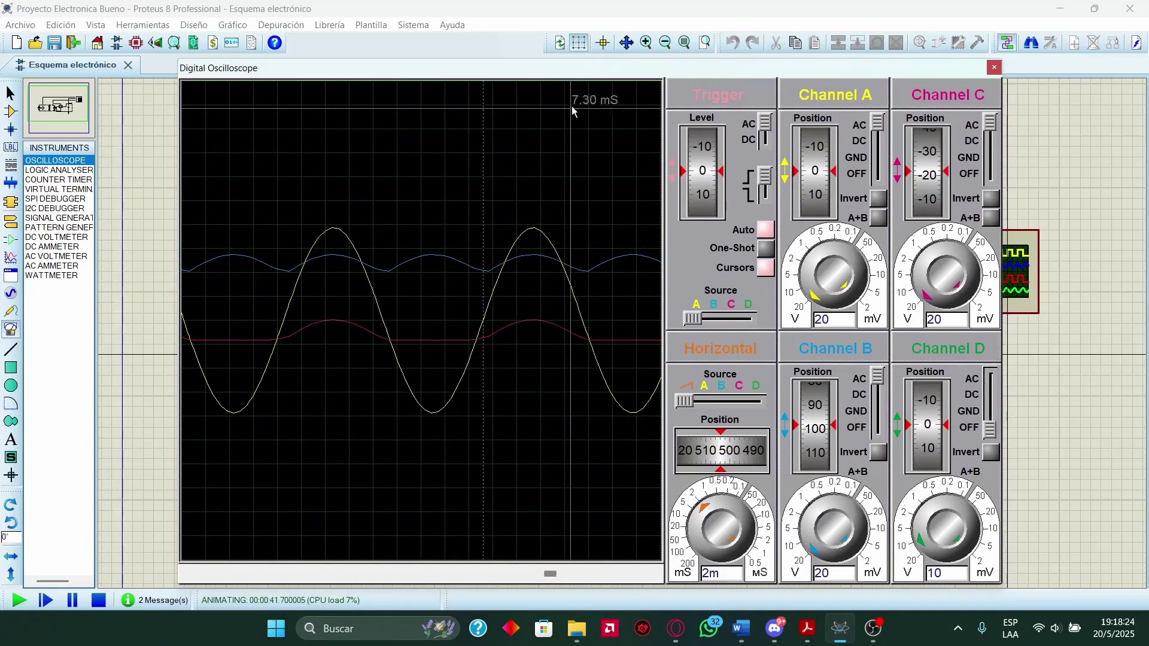
Compare the oscilloscope's channel connections in the circuit with the displayed waveforms by moving its window away and back, then stop the simulation.
drag(576, 73, 618, 510)
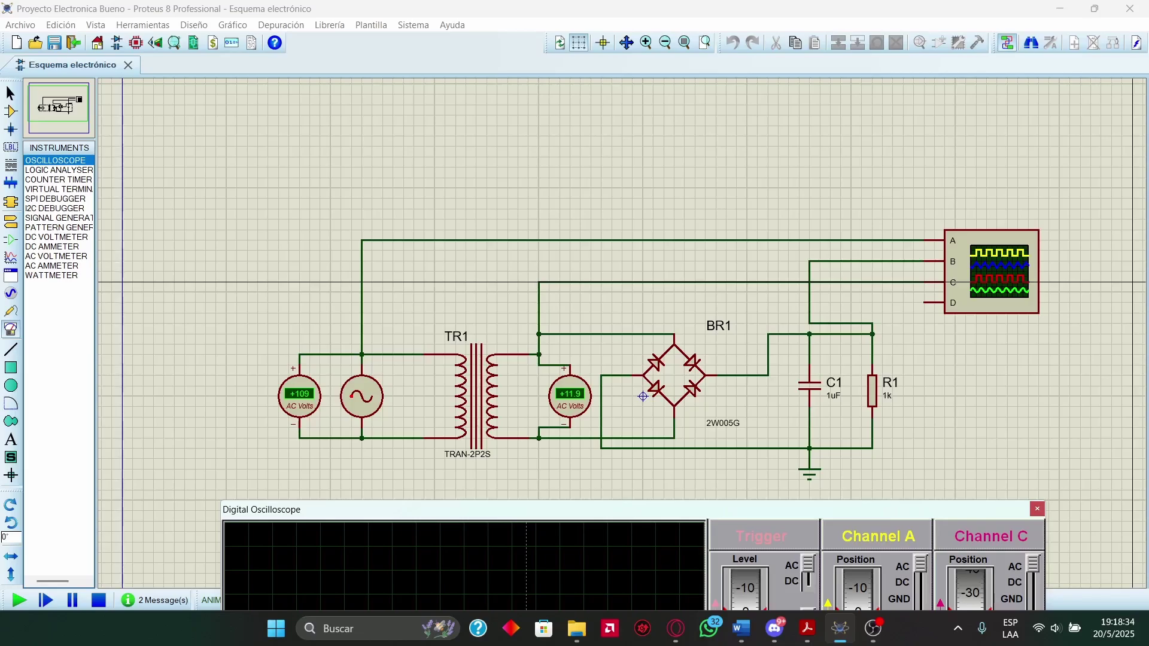
drag(767, 510, 727, 55)
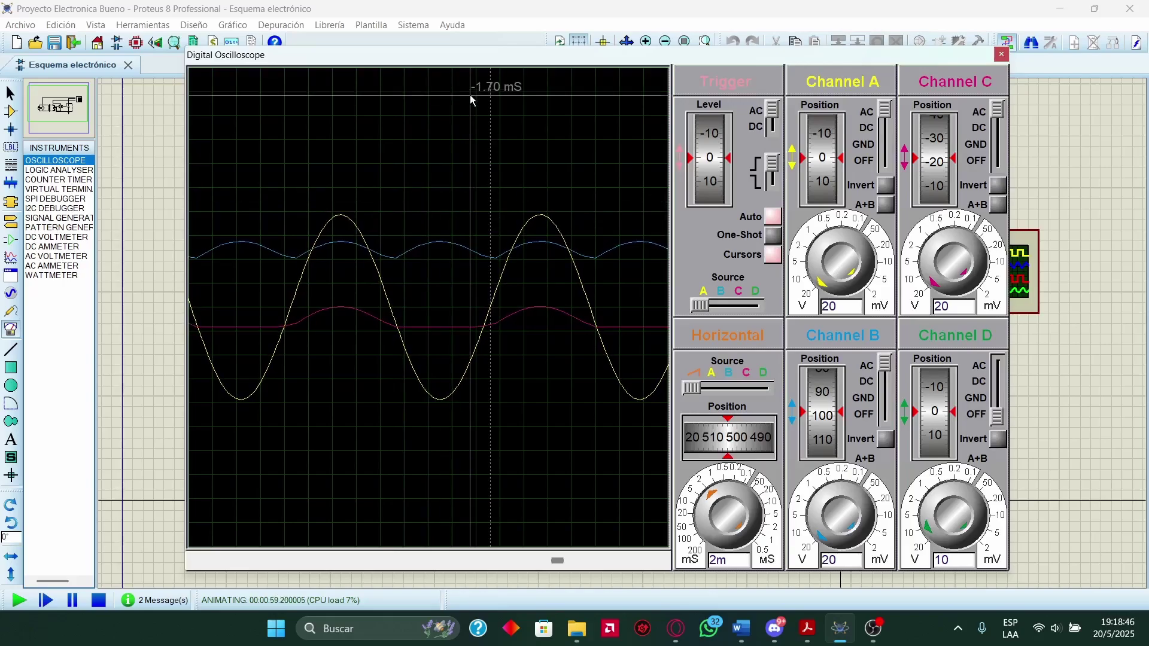
drag(473, 55, 465, 56)
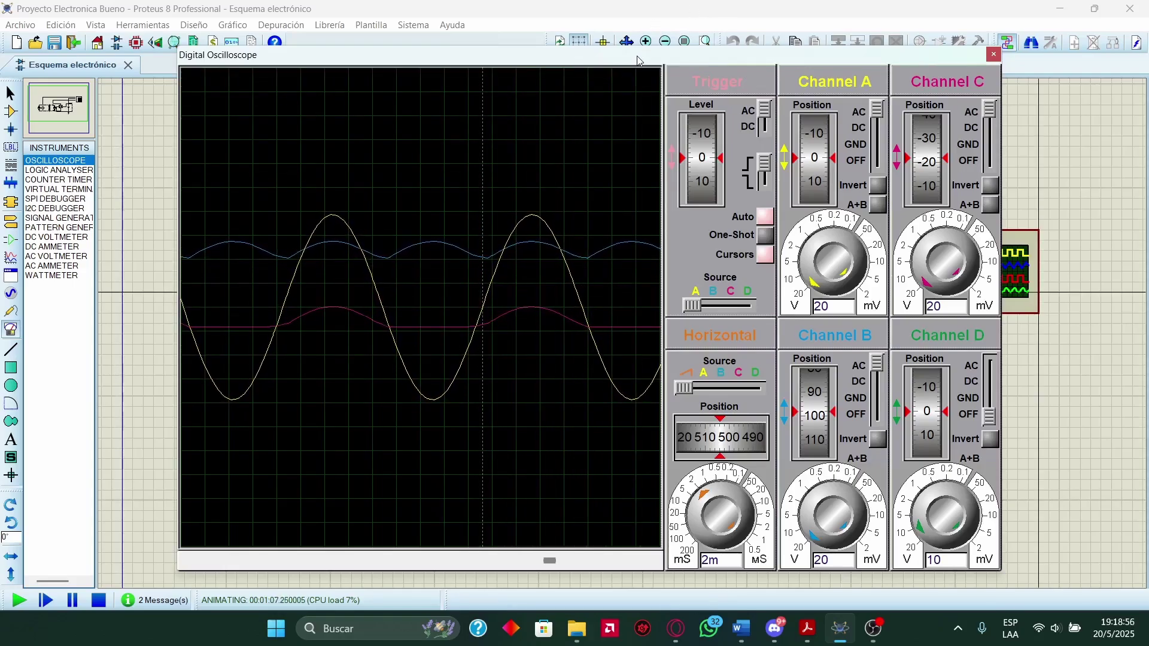
drag(639, 60, 637, 456)
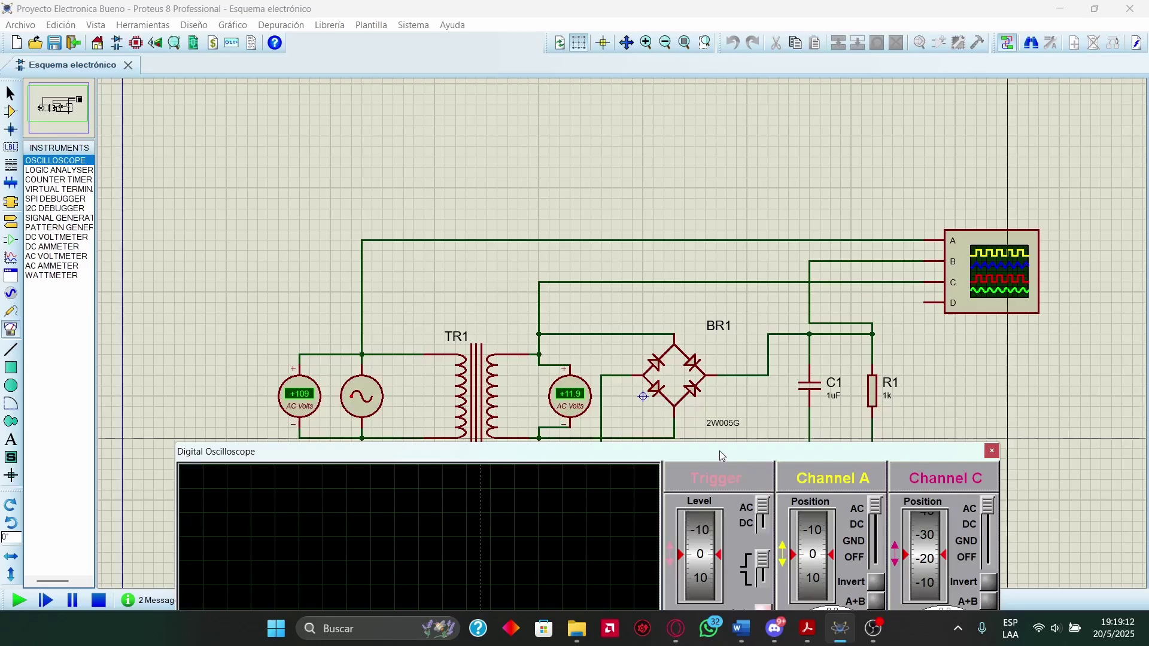
drag(720, 455, 755, 69)
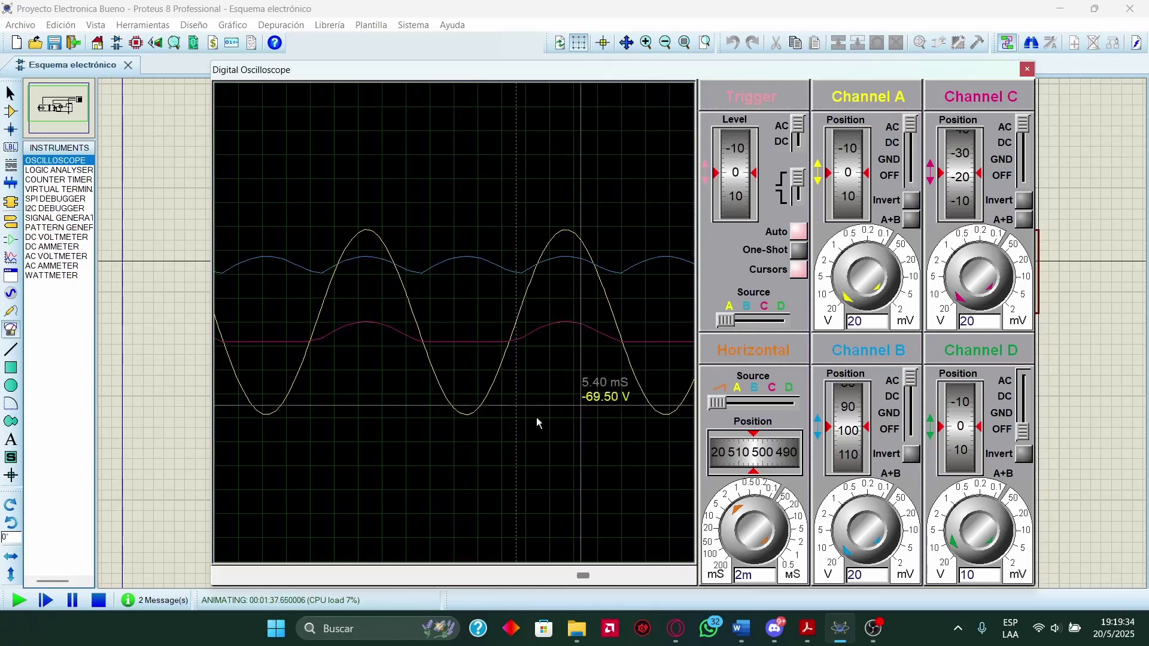
click(98, 600)
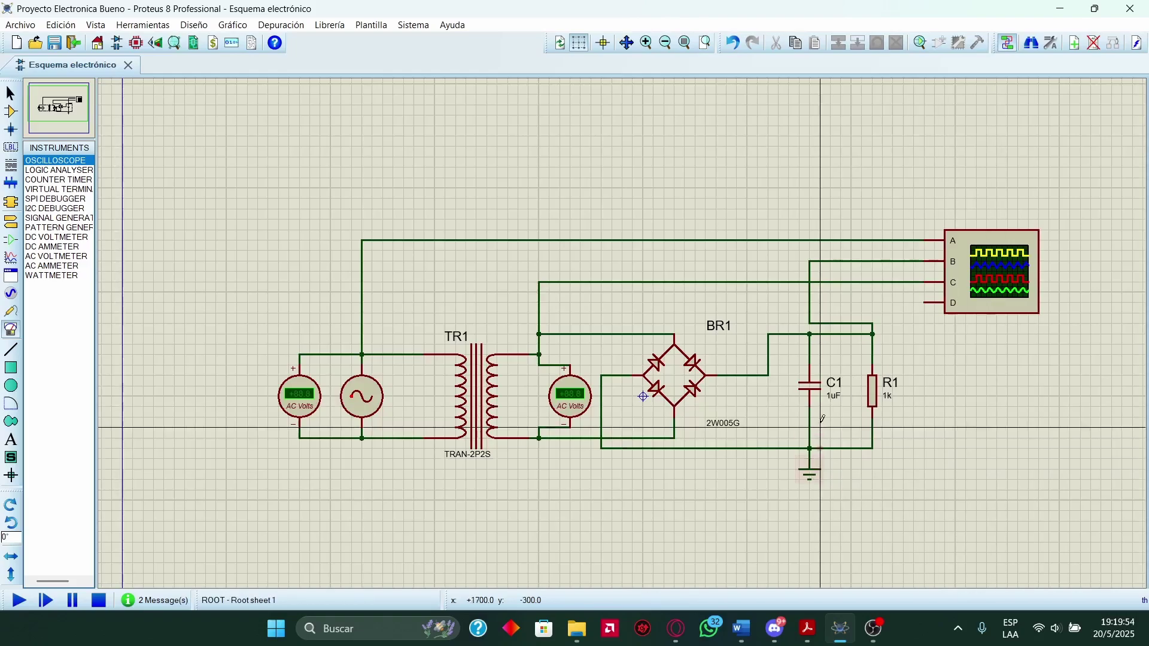
Inspect capacitor C1's capacitance, accept the dialog, and briefly run the simulation to view the waveforms with that value.
double_click(809, 392)
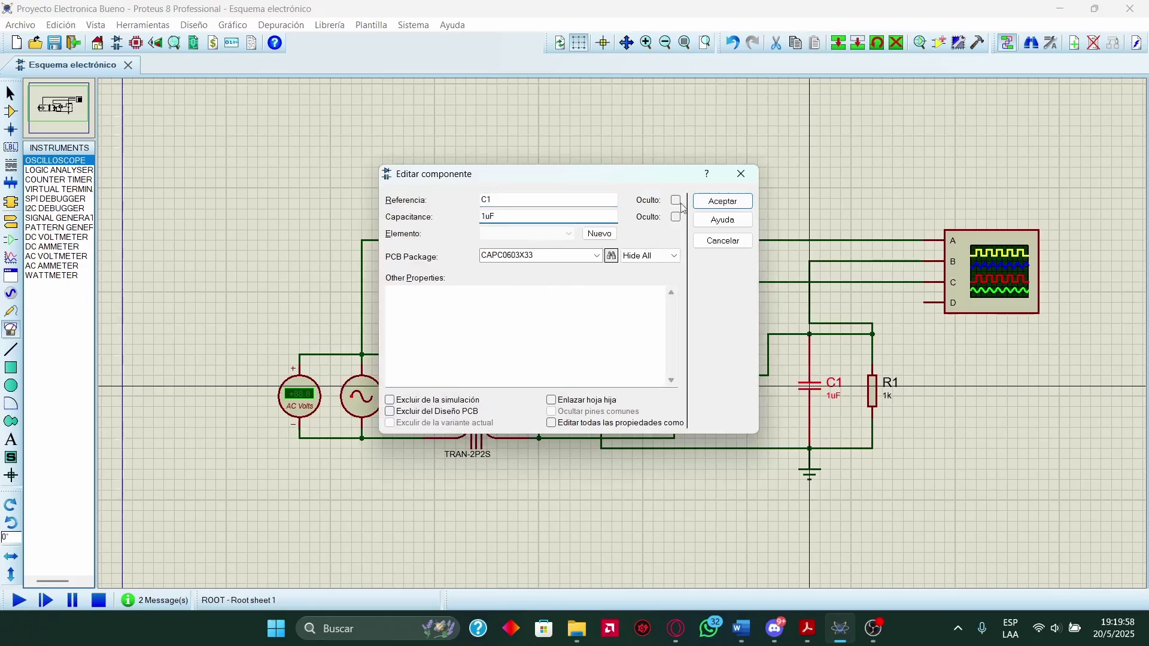
click(723, 201)
click(19, 600)
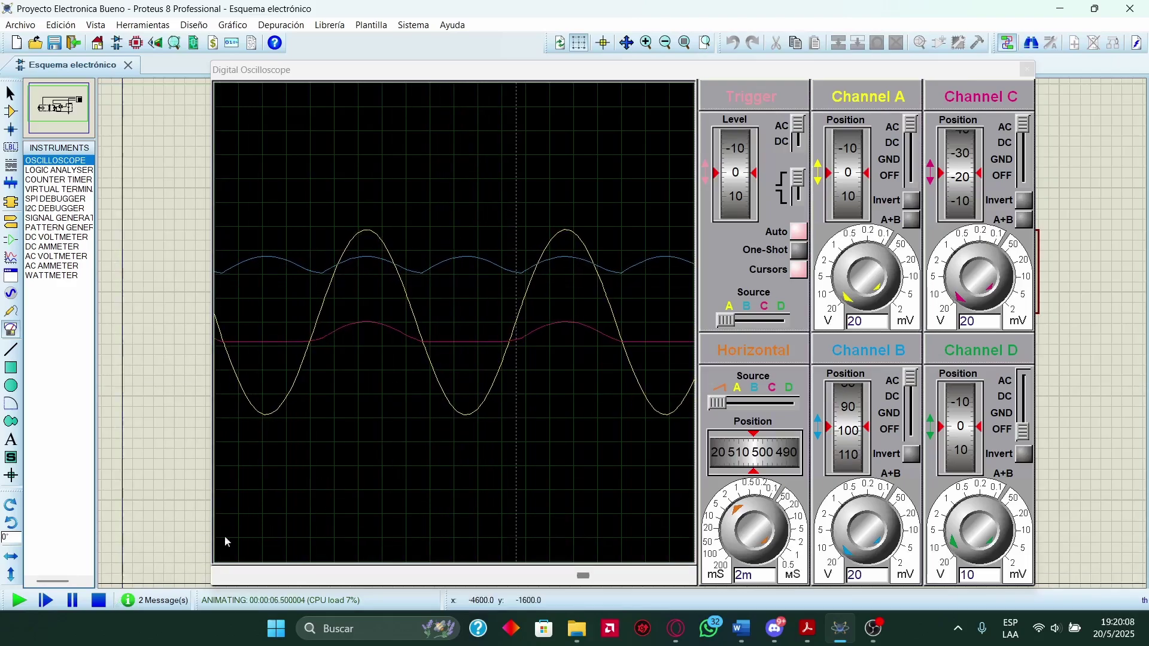
click(99, 600)
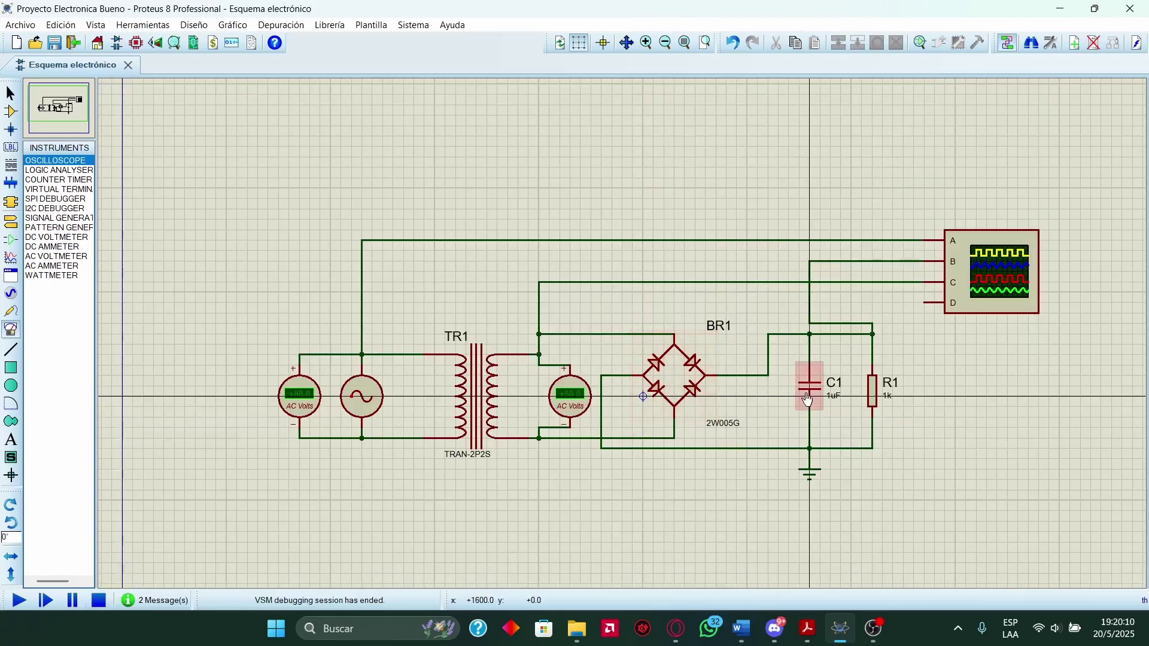
Set capacitor C1's capacitance to 10uF and run the simulation to examine the filtered waveform, then stop it.
double_click(808, 392)
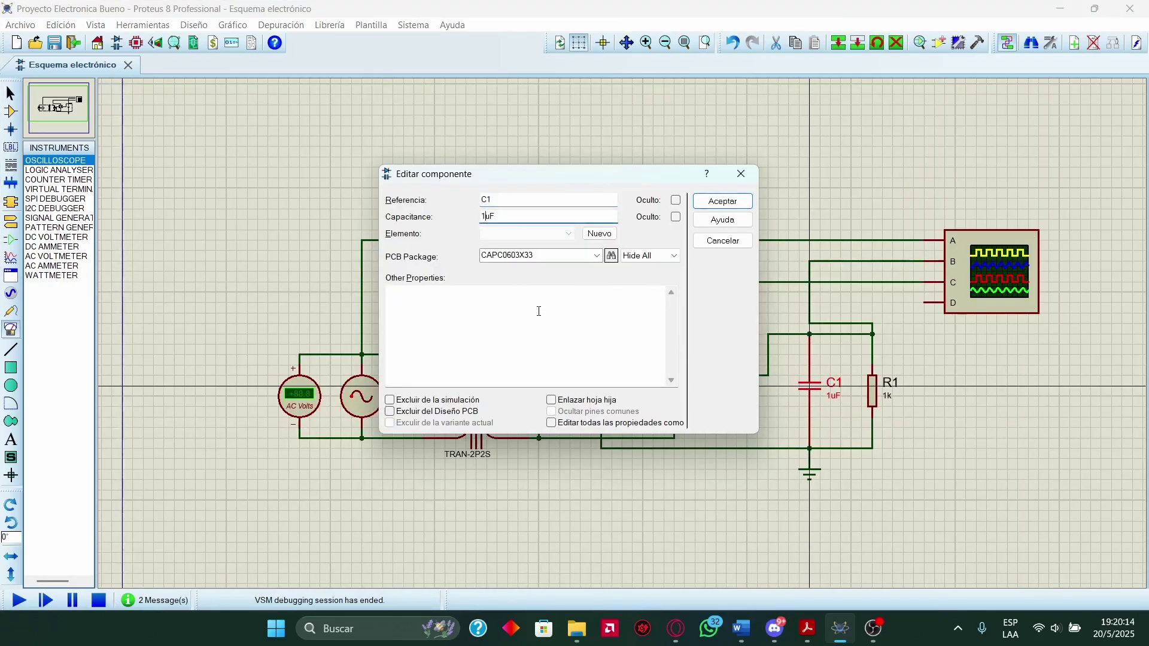
click(722, 201)
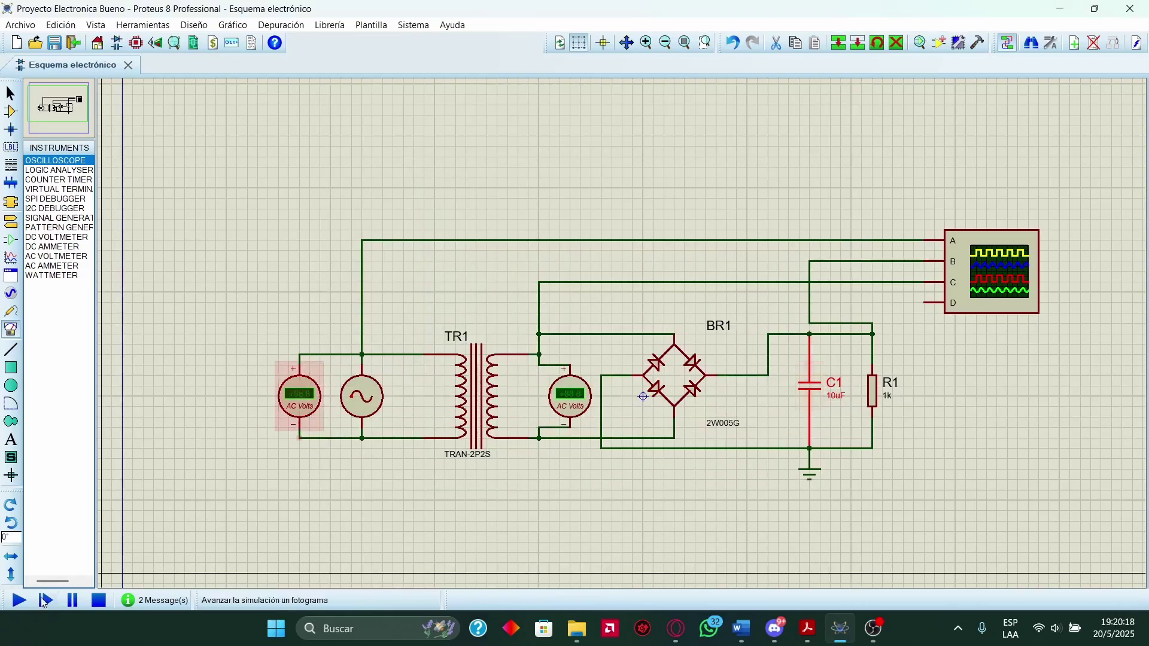
click(18, 600)
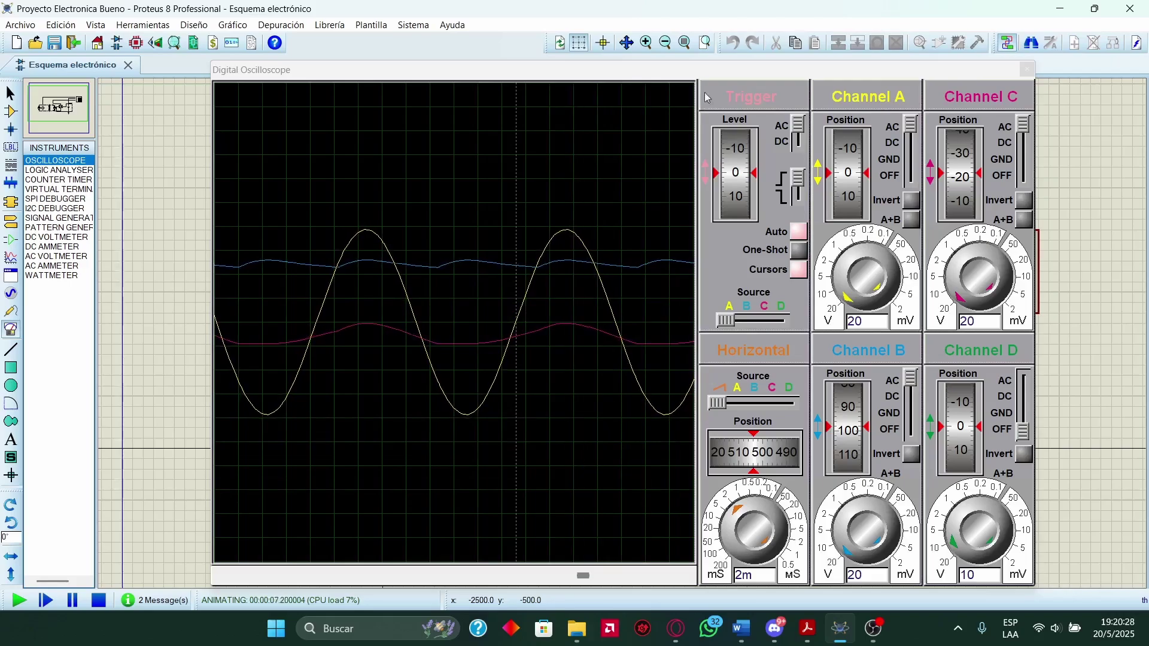
click(711, 72)
drag(711, 72, 675, 82)
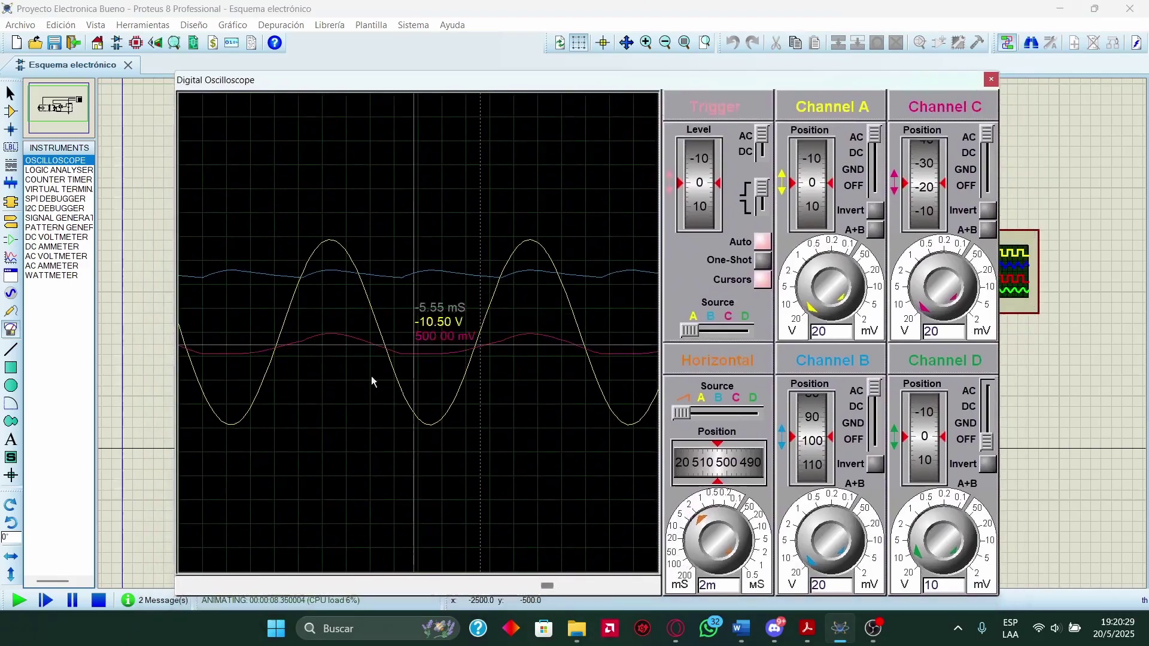
click(104, 602)
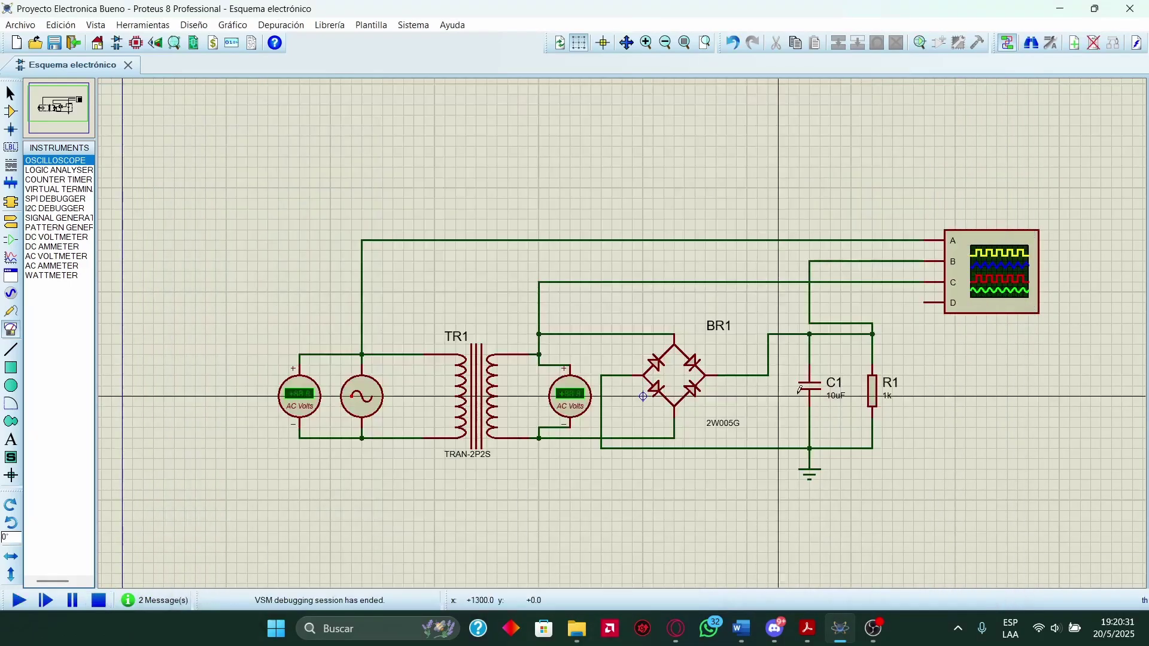
Set resistor R1's resistance to 5k.
double_click(873, 390)
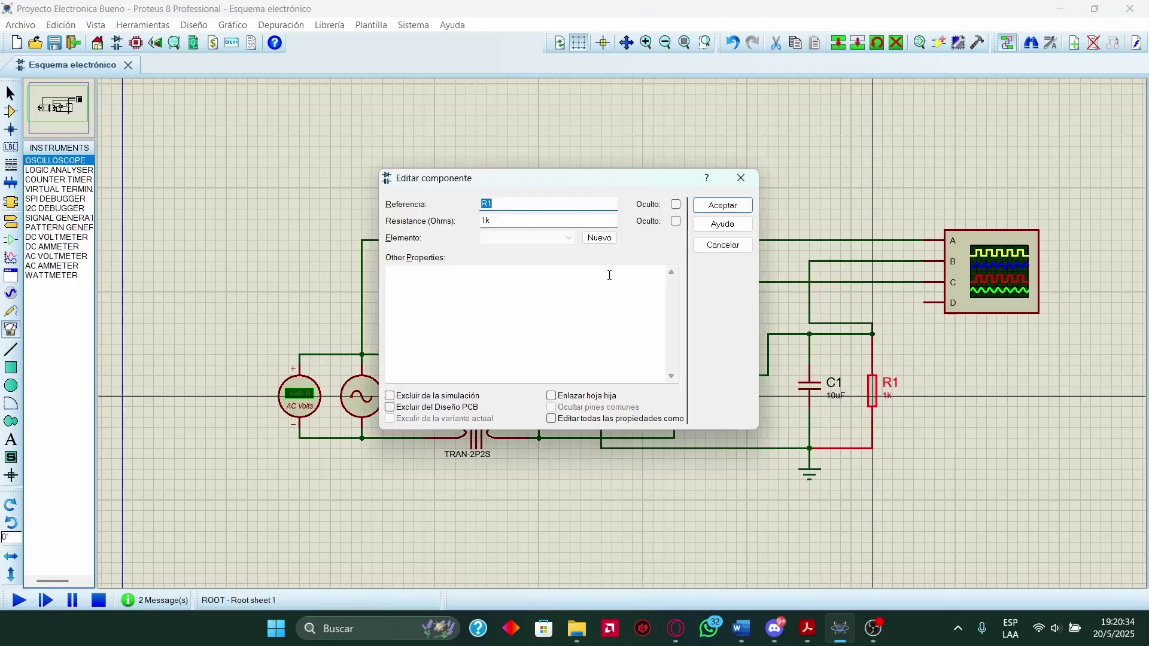
click(489, 220)
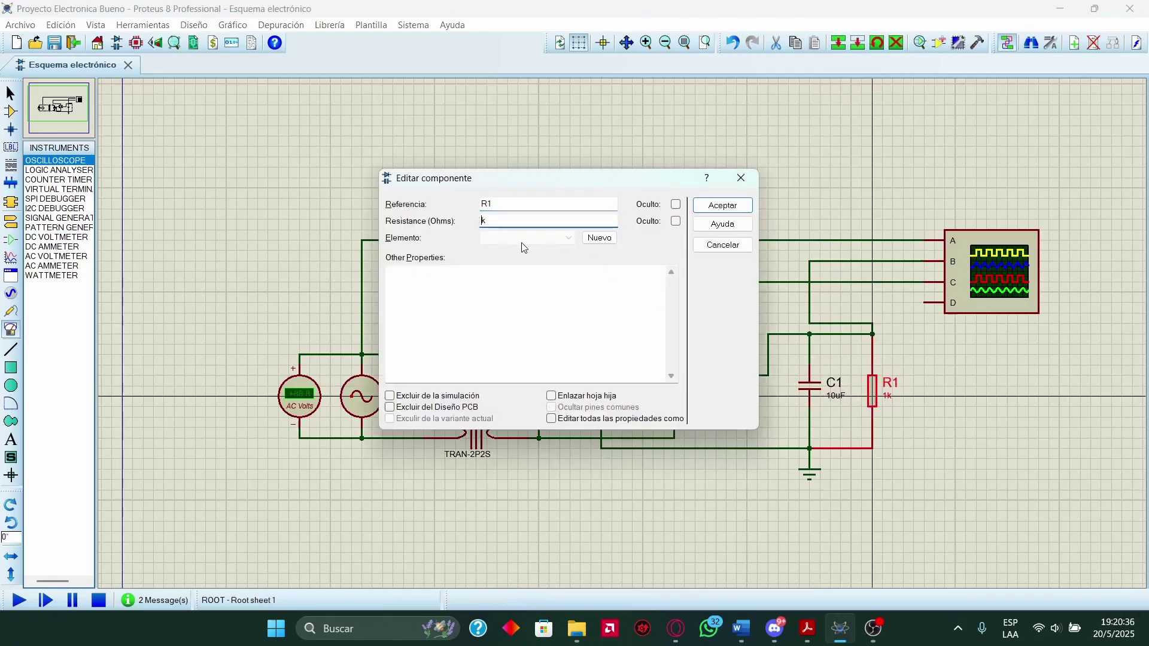
click(703, 209)
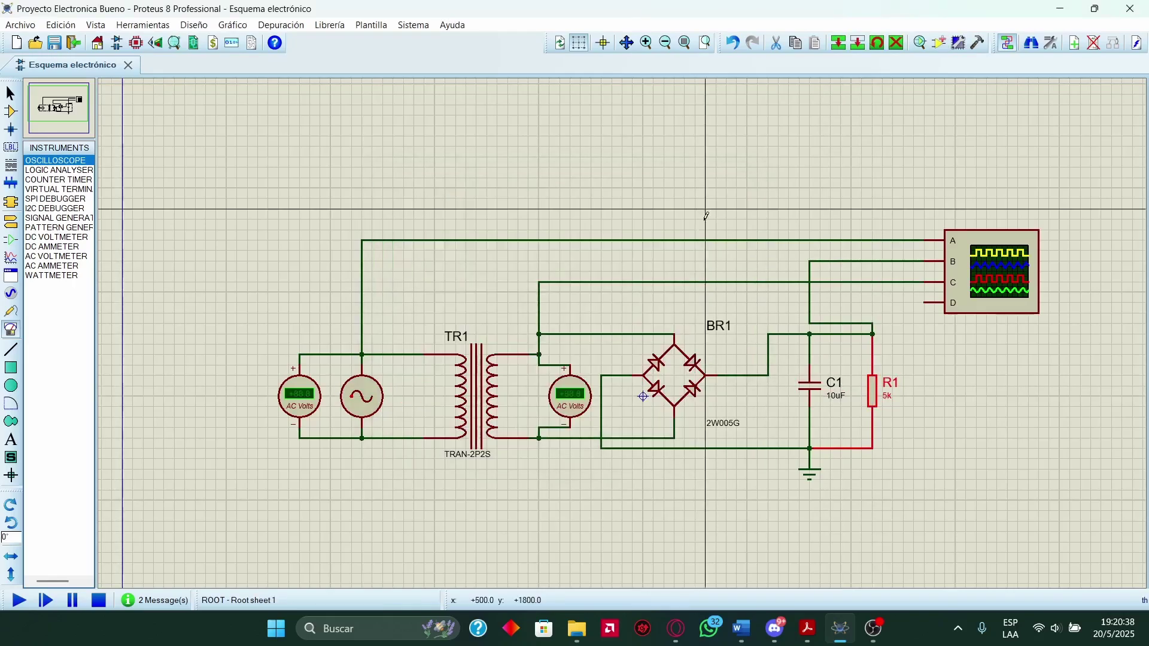
Run the simulation, examine the filtered signal at a 0.5 ms time base, return to 2 ms, and stop the simulation.
key(F12)
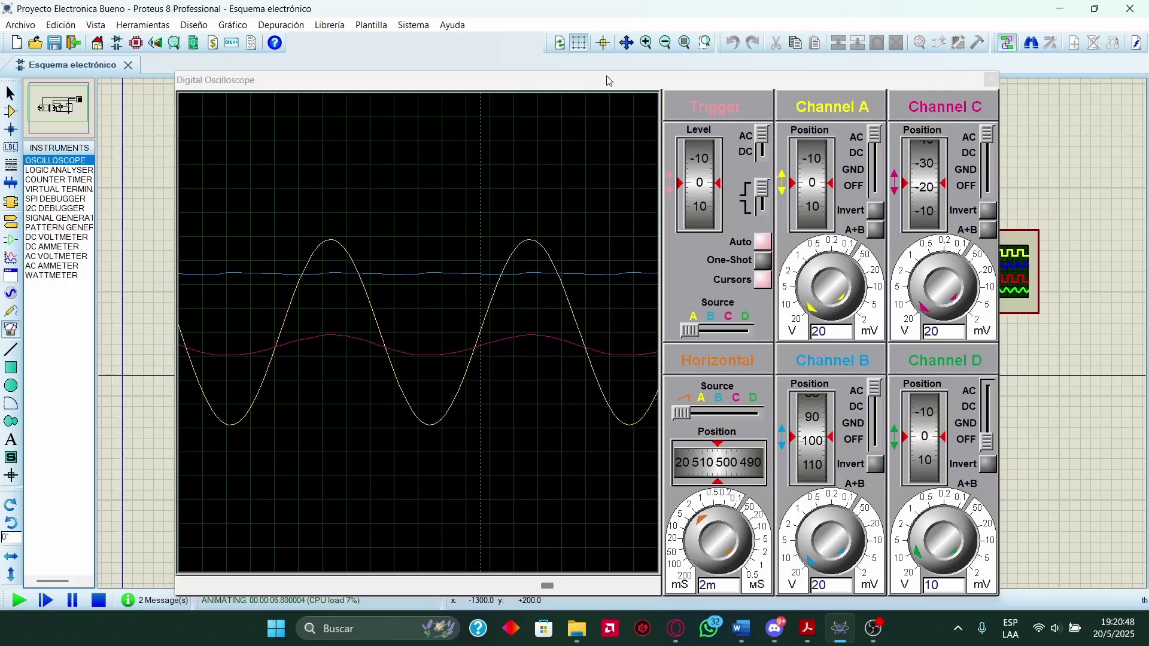
drag(617, 77, 644, 78)
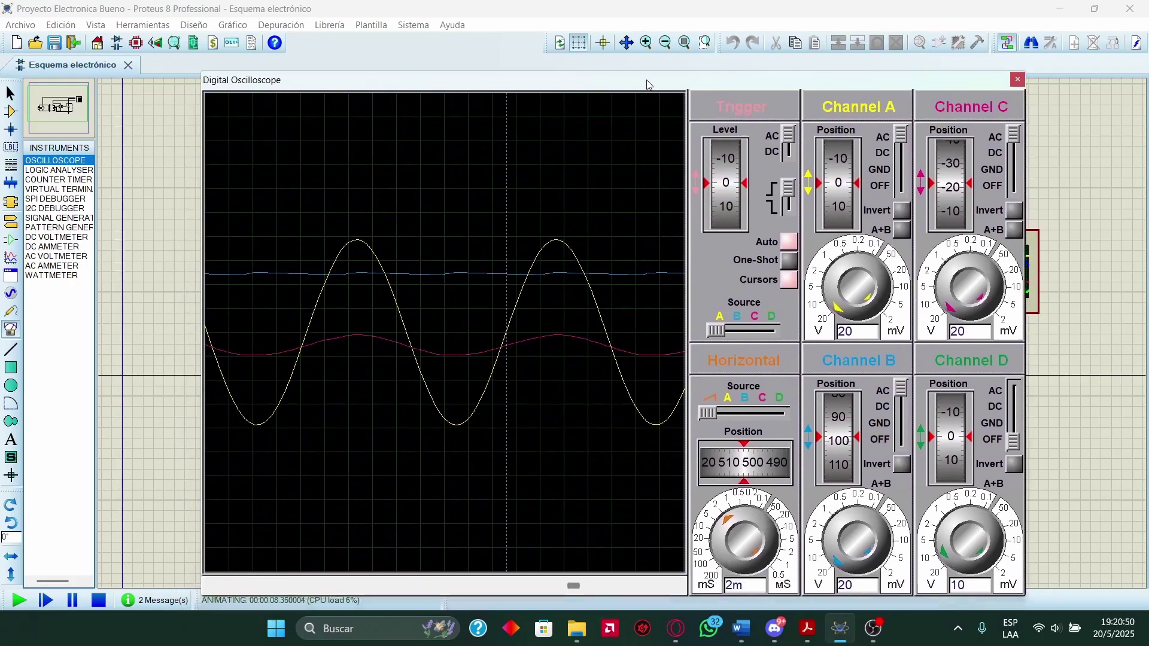
scroll(450, 279, up, 2)
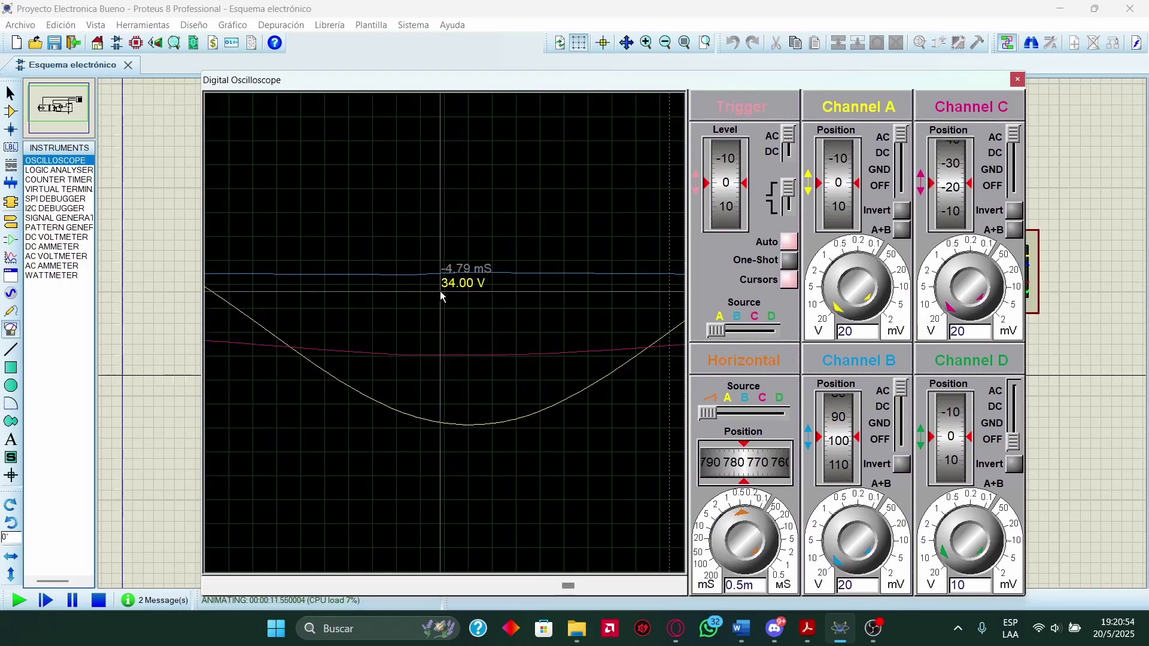
scroll(440, 291, down, 2)
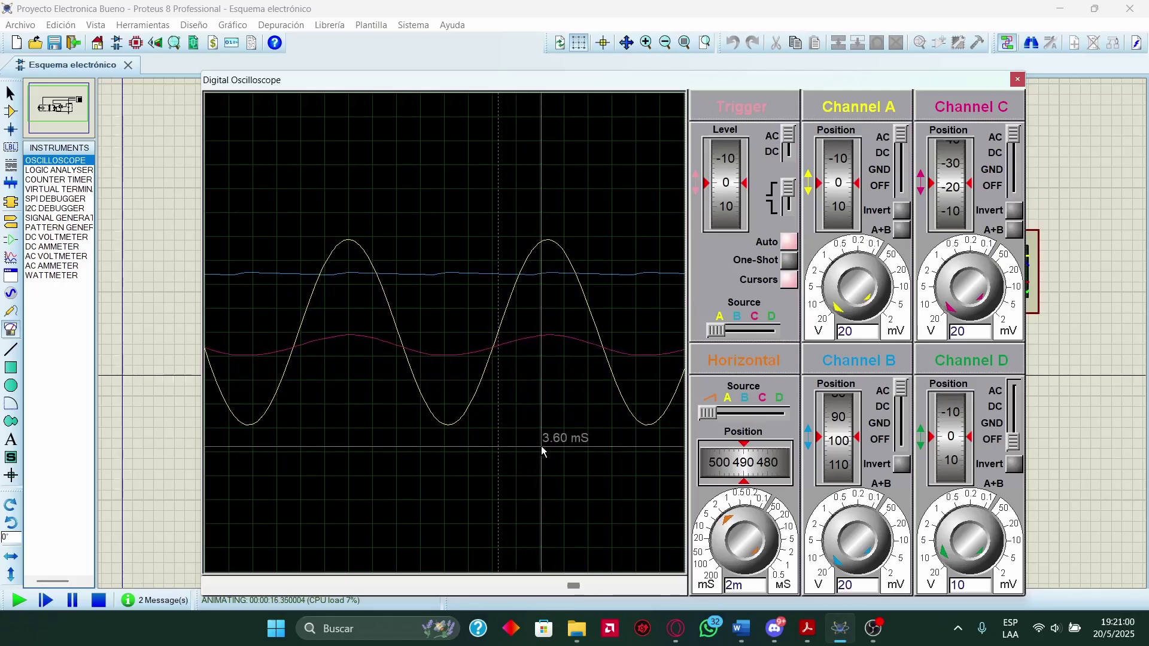
click(99, 600)
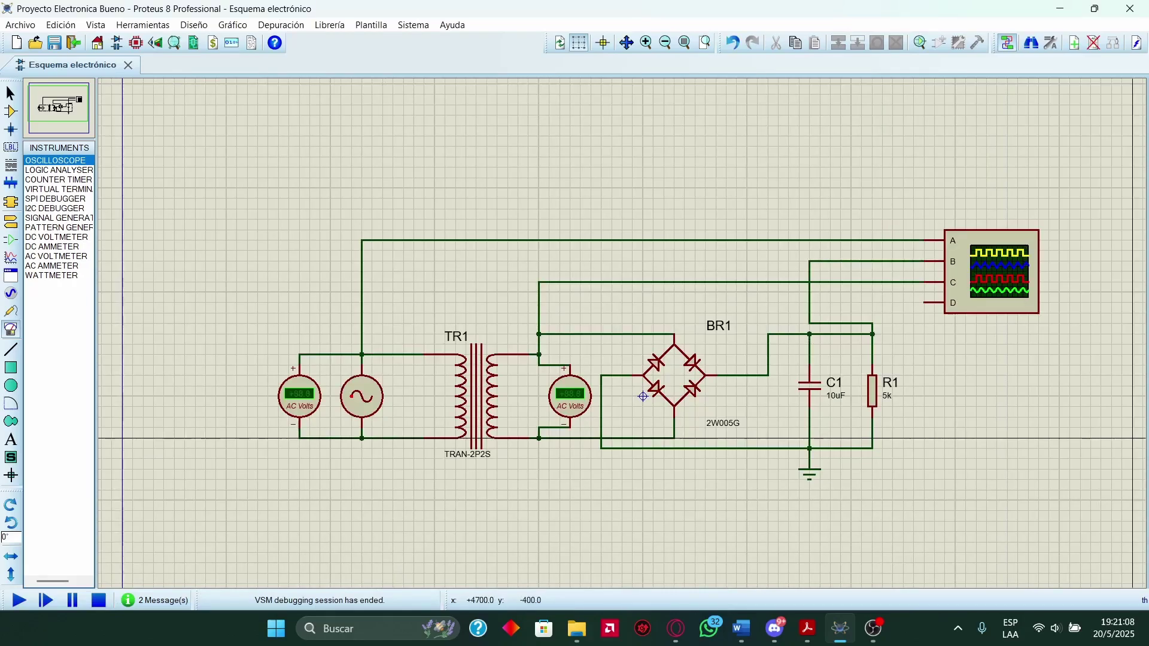
Switch back to the Word document.
key(alt+Tab)
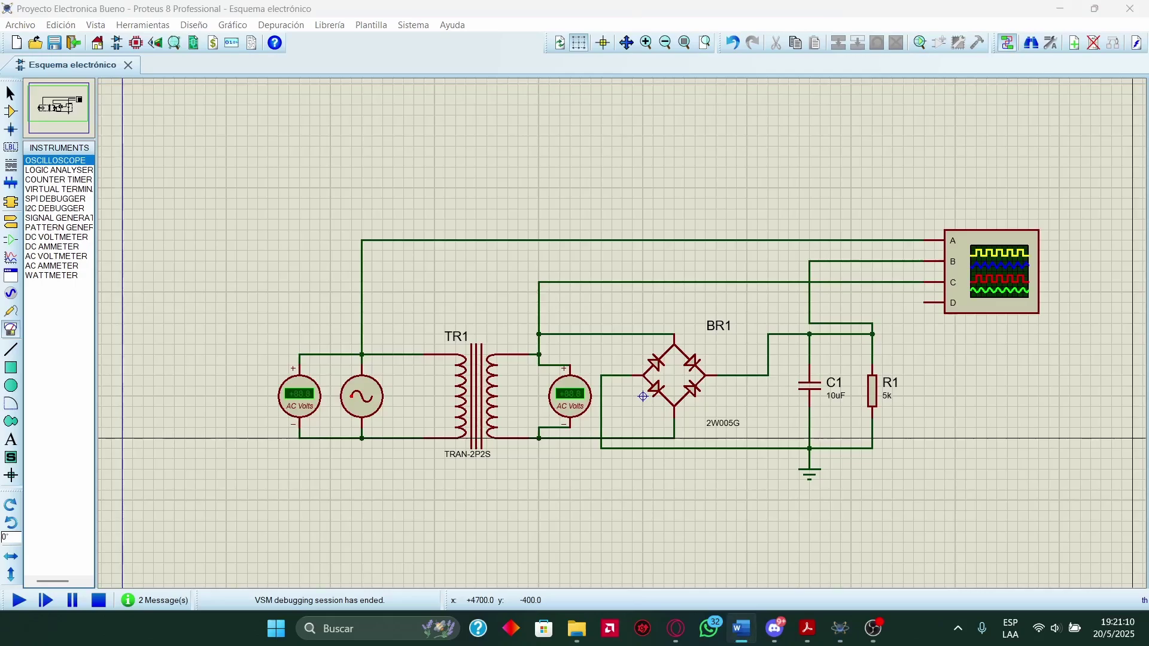